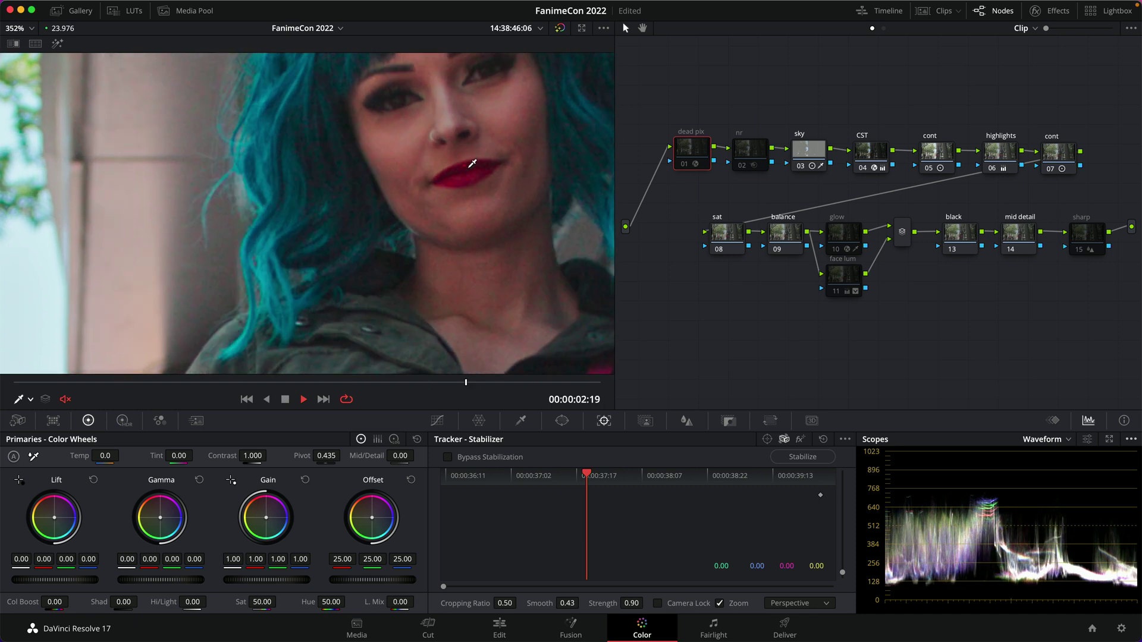
Stop playback of the cosplayer close-up shot
key(space)
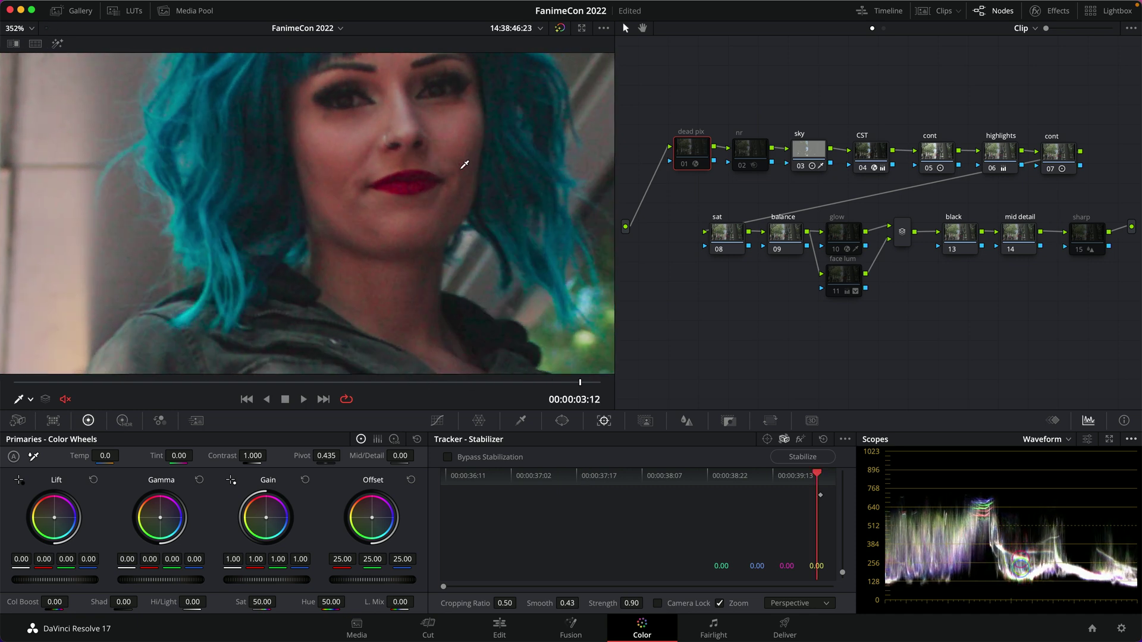
Save the project, select the dead pix node and turn it back on
key(super+s)
click(693, 146)
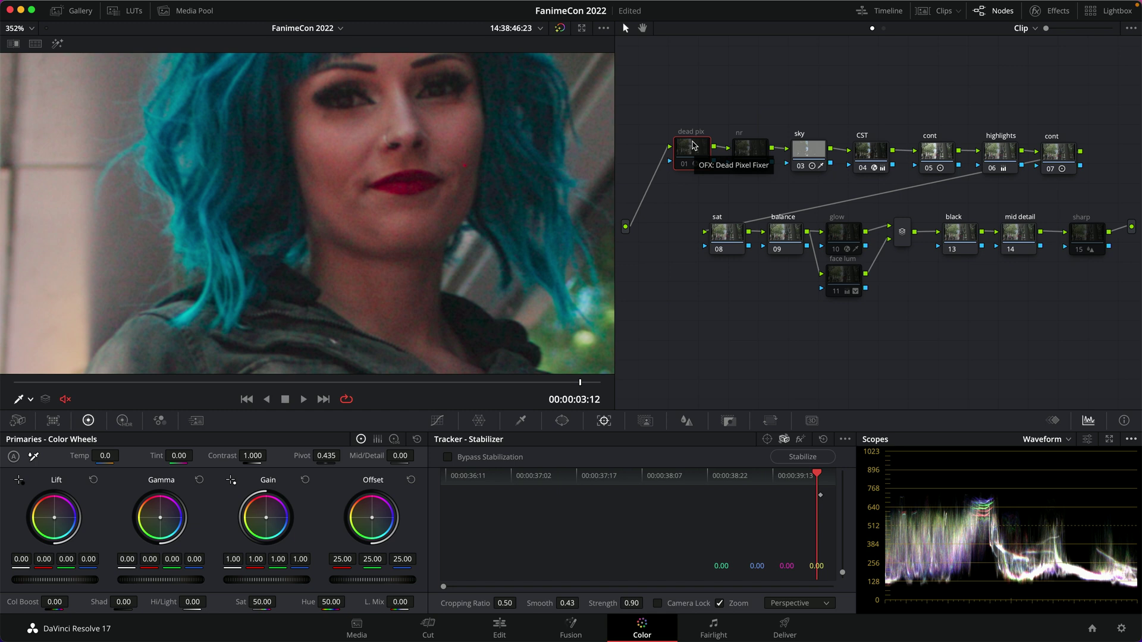
key(super+d)
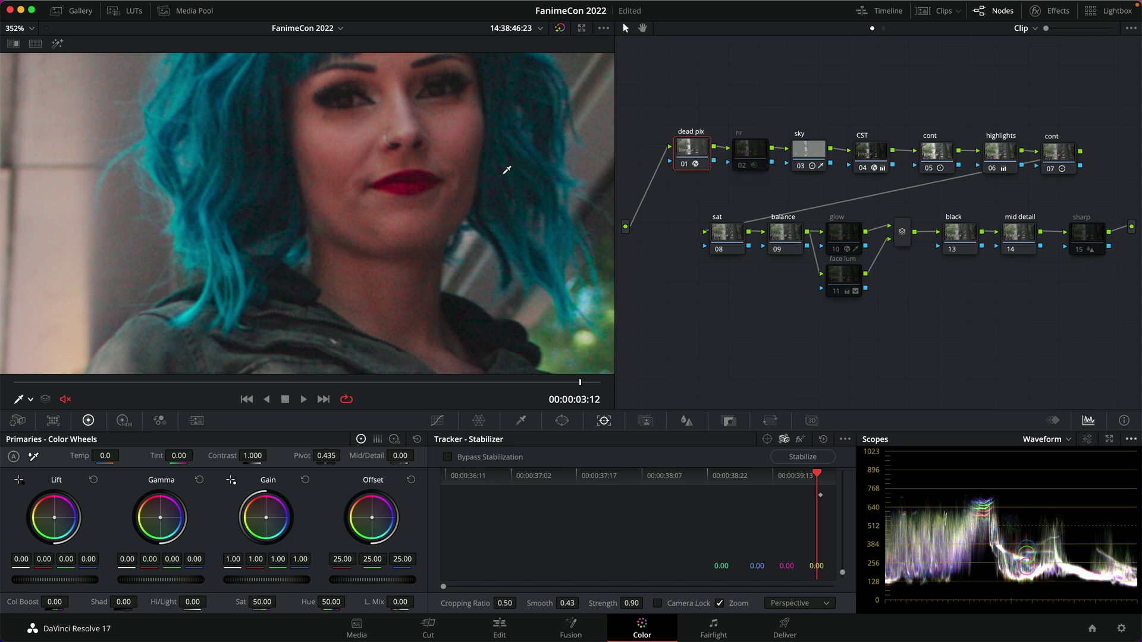
Play the clip, comparing it with the dead pix node off and on at full-frame fit
key(space)
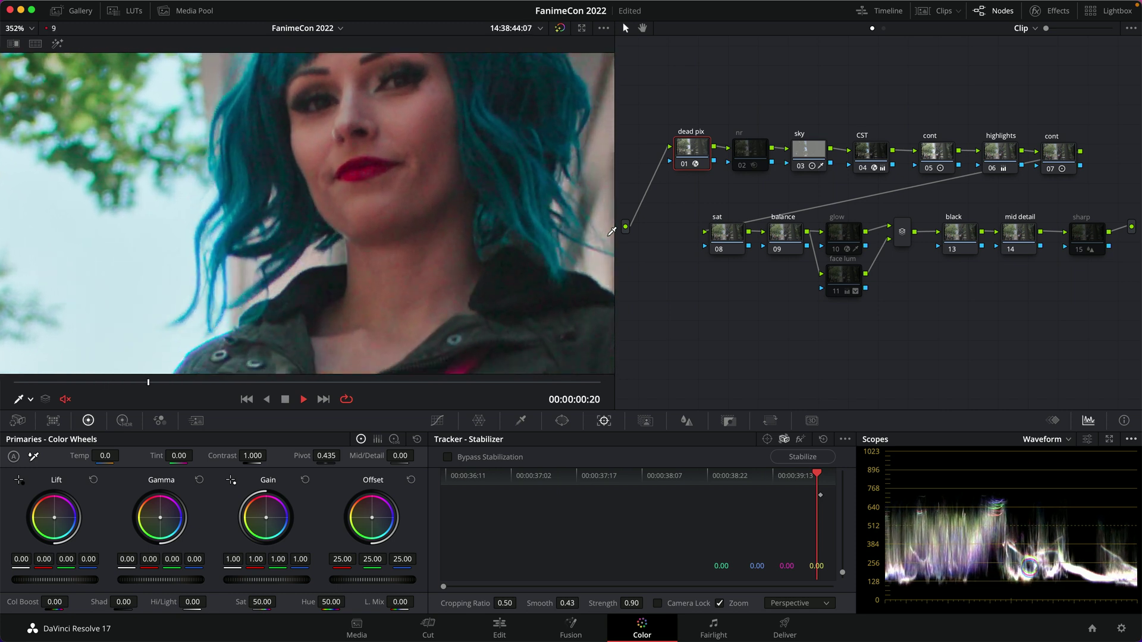
key(space)
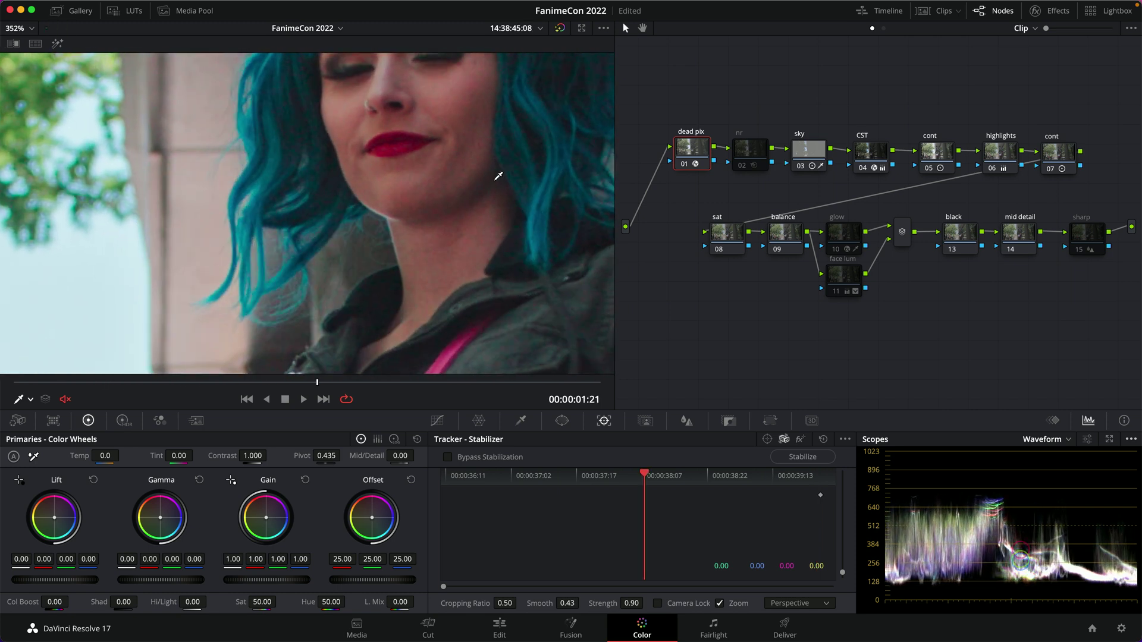
key(space)
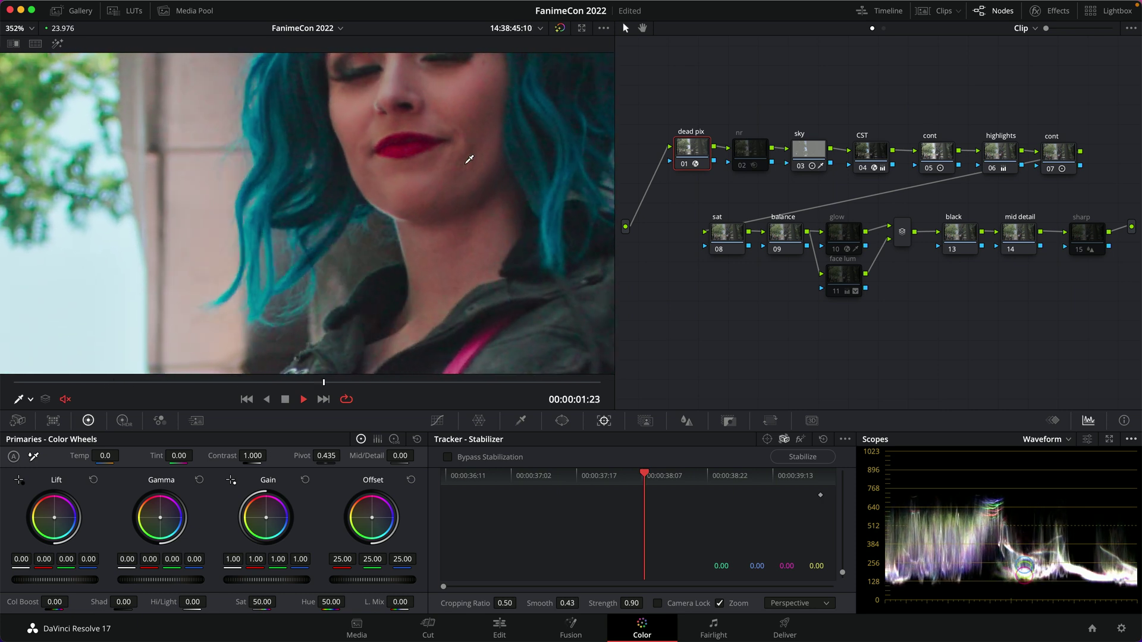
key(space)
key(ctrl+d)
key(shift+z)
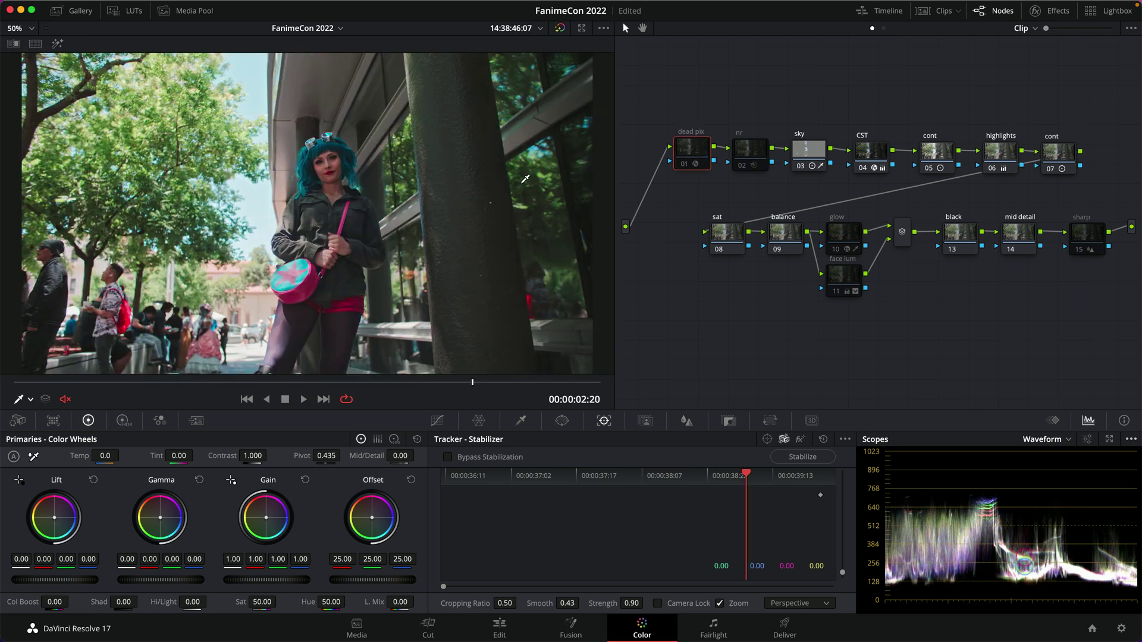
key(space)
key(space)
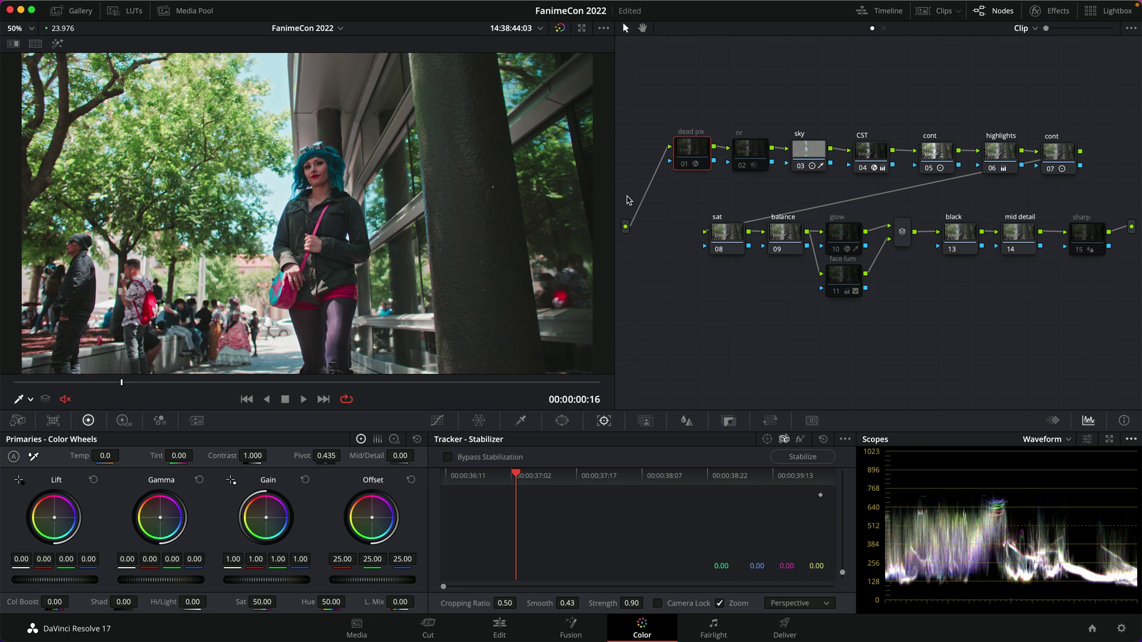
key(ctrl+d)
Zoom and pan the viewer onto the cosplayer's face
scroll(315, 160, up, 5)
scroll(316, 161, up, 12)
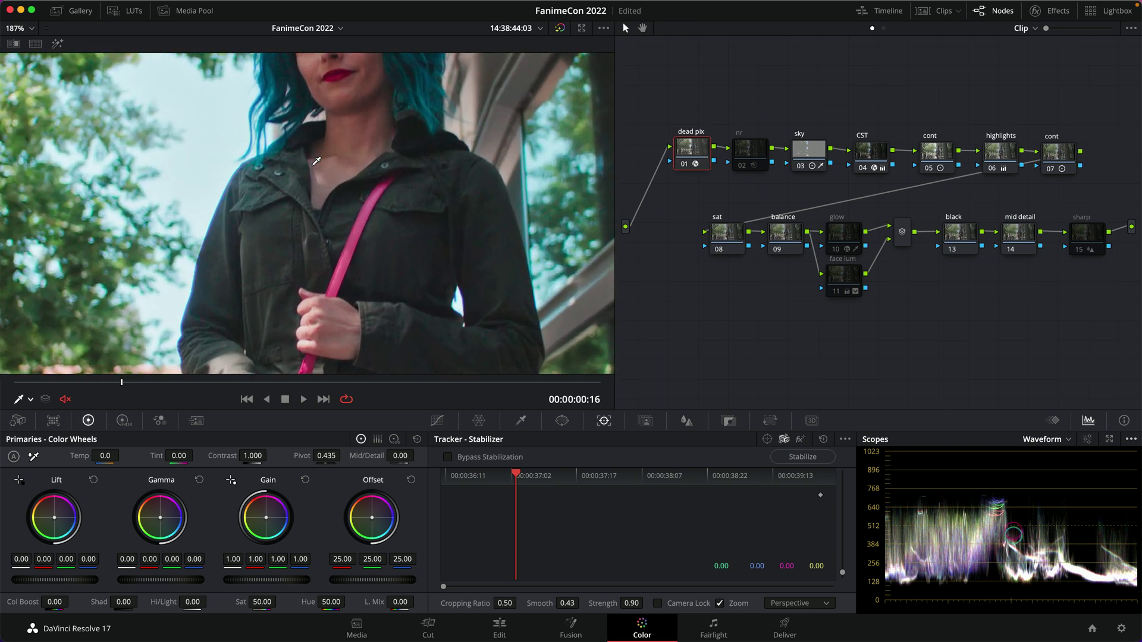
scroll(316, 160, up, 2)
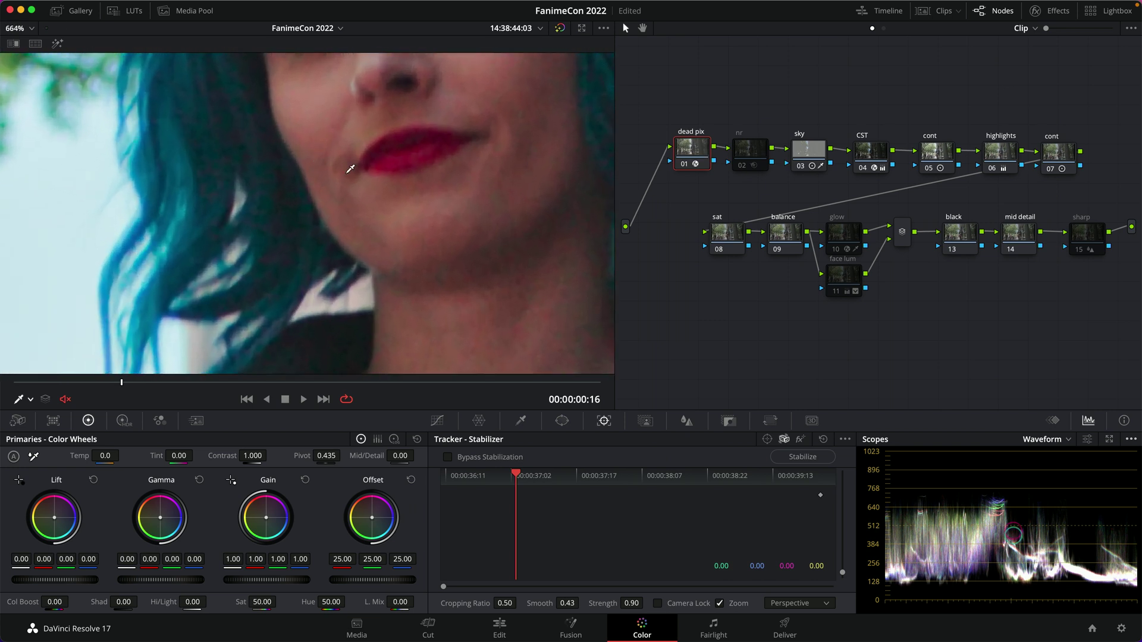
scroll(449, 179, right, 5)
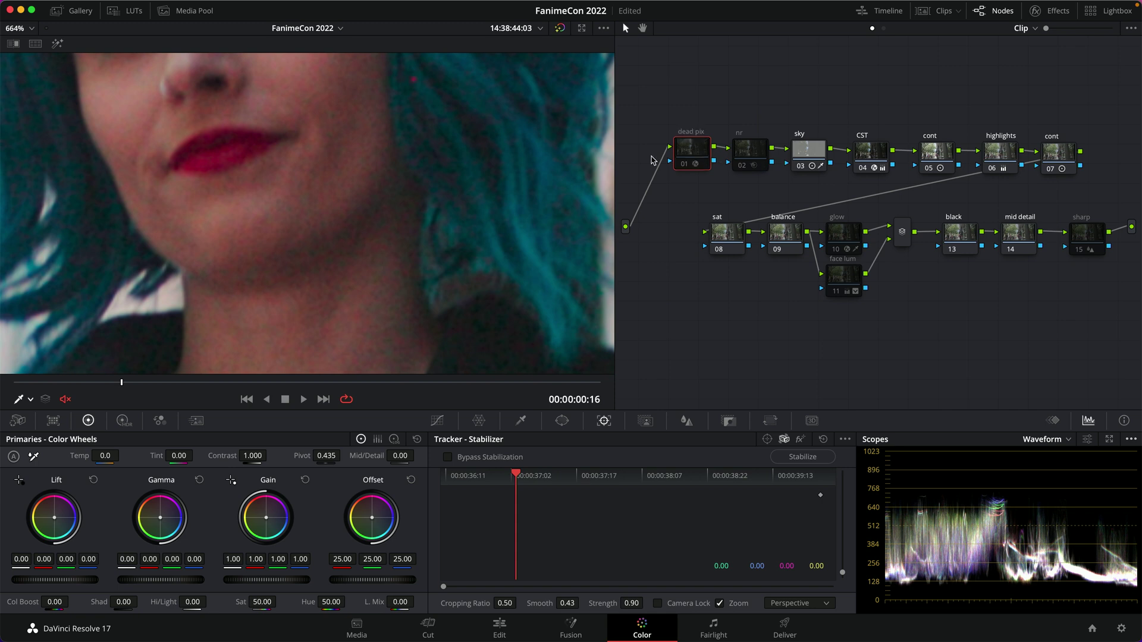
Set ellipse patches, apply Dead Pixel Fixer (searched 'dead') to the dead pix node, and reselect it
click(1050, 11)
click(1010, 63)
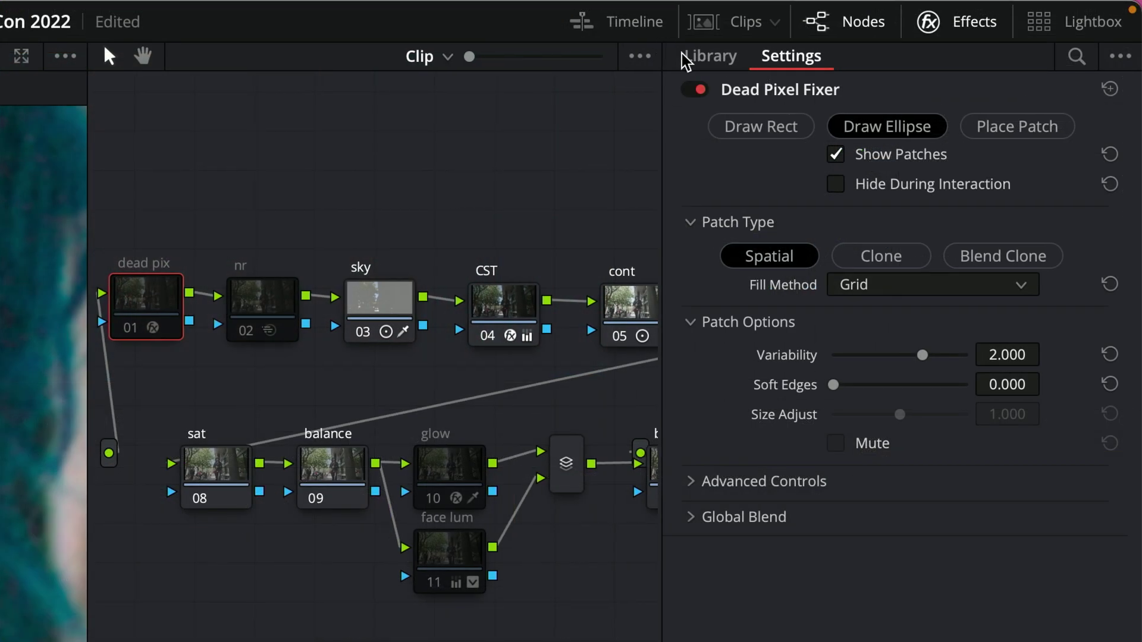
click(685, 59)
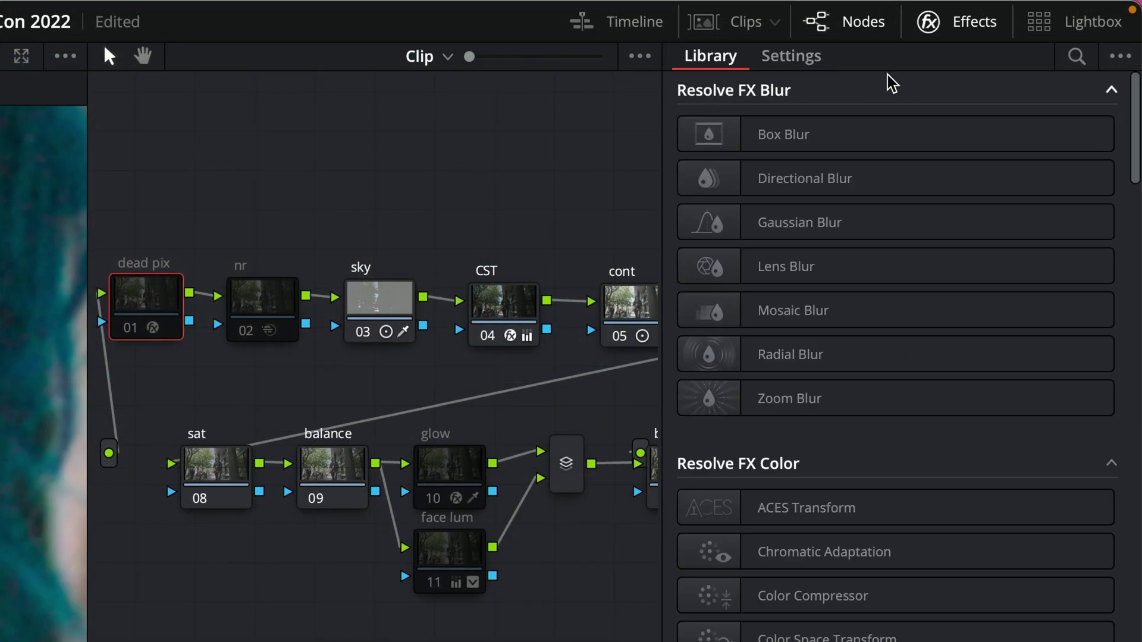
click(1077, 56)
text(dead)
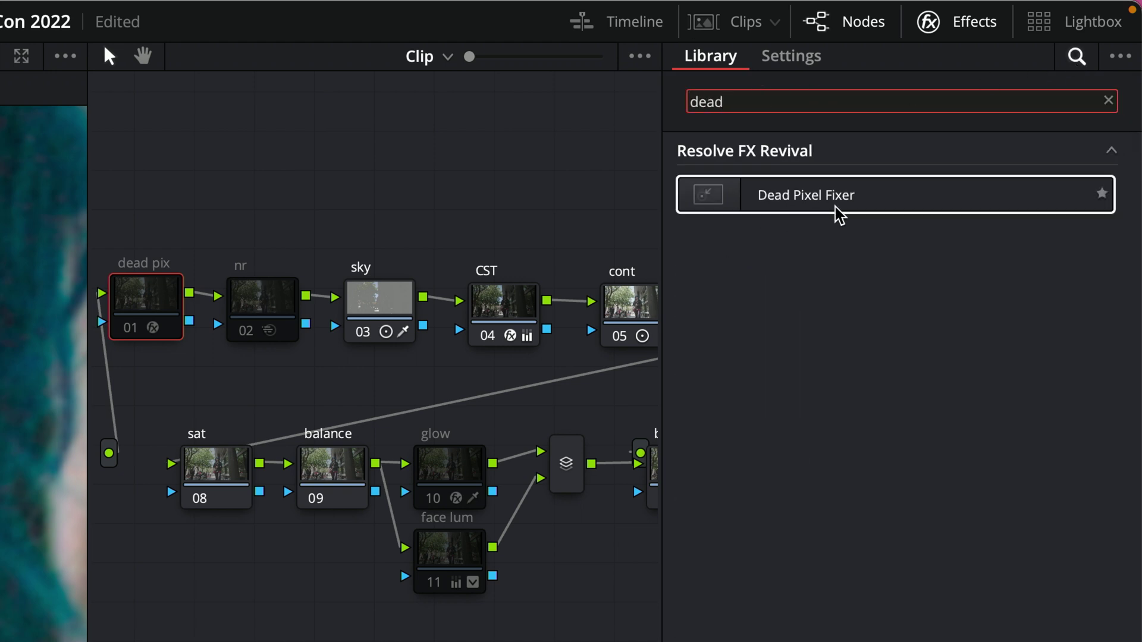
drag(836, 214, 158, 311)
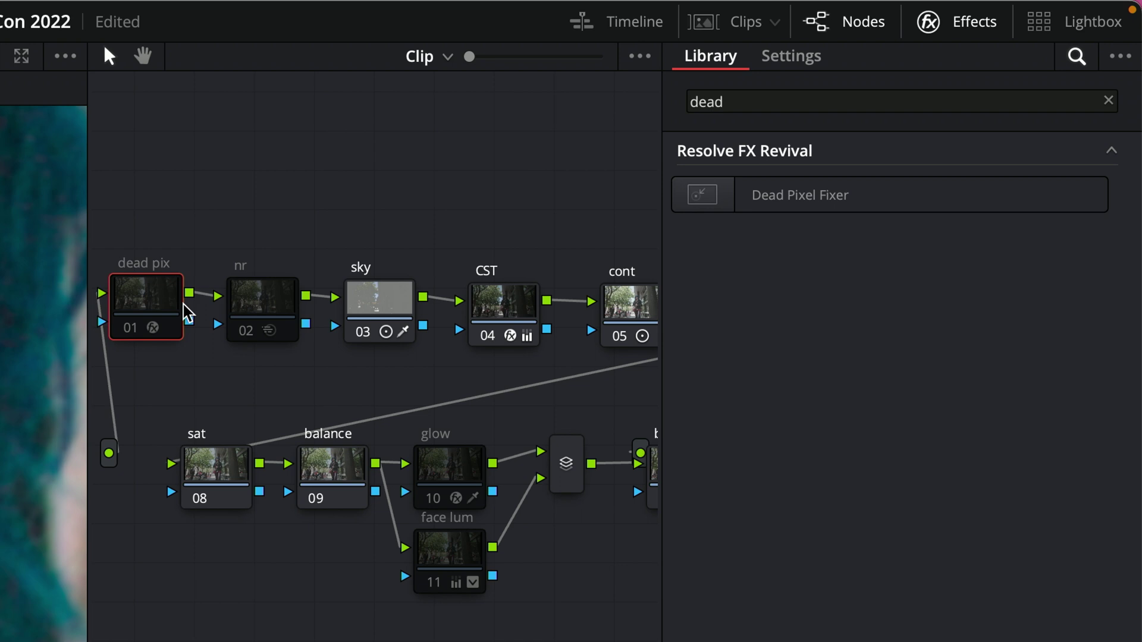
click(264, 309)
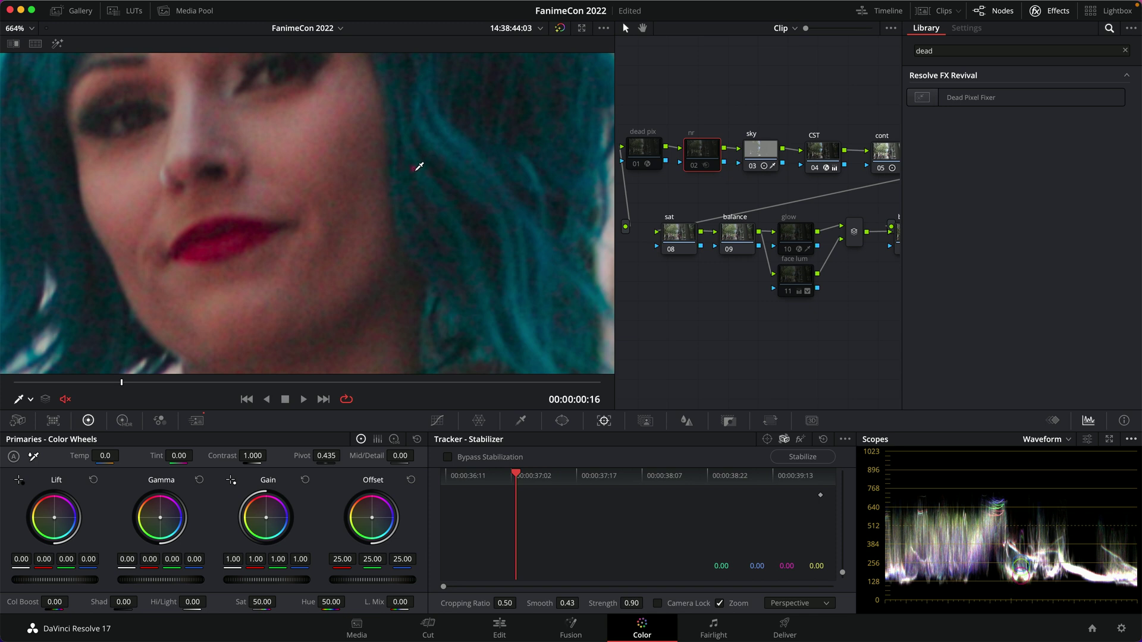
click(636, 159)
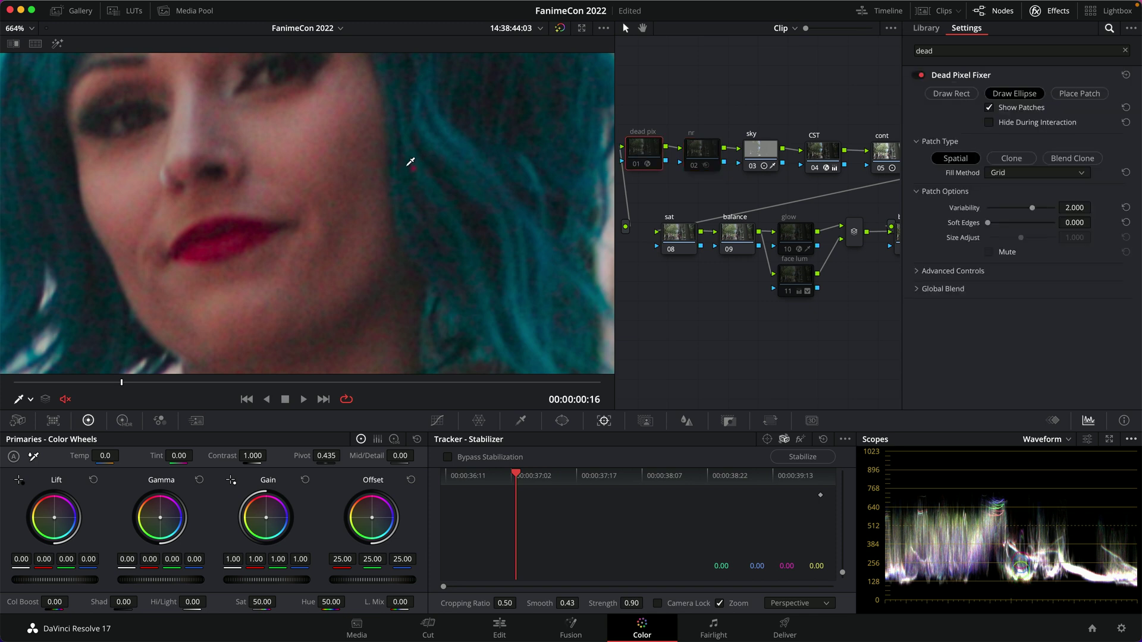
Enable the dead pix node, show the effect overlay, and draw elliptical patches over the hot pixels
click(646, 166)
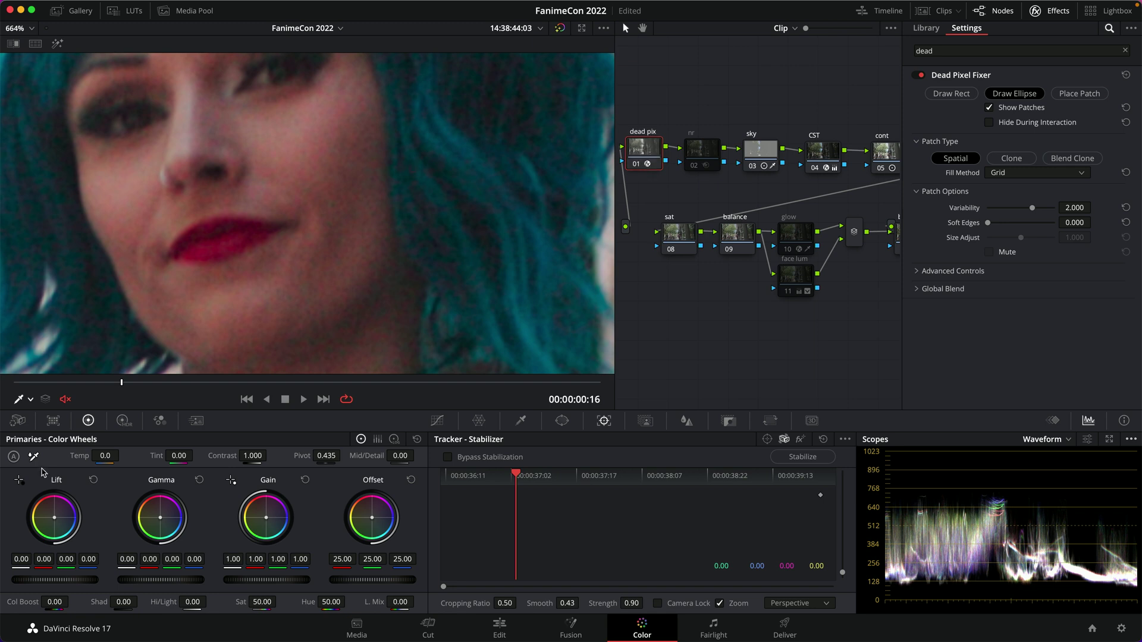
click(29, 399)
click(58, 498)
drag(341, 173, 402, 233)
click(648, 161)
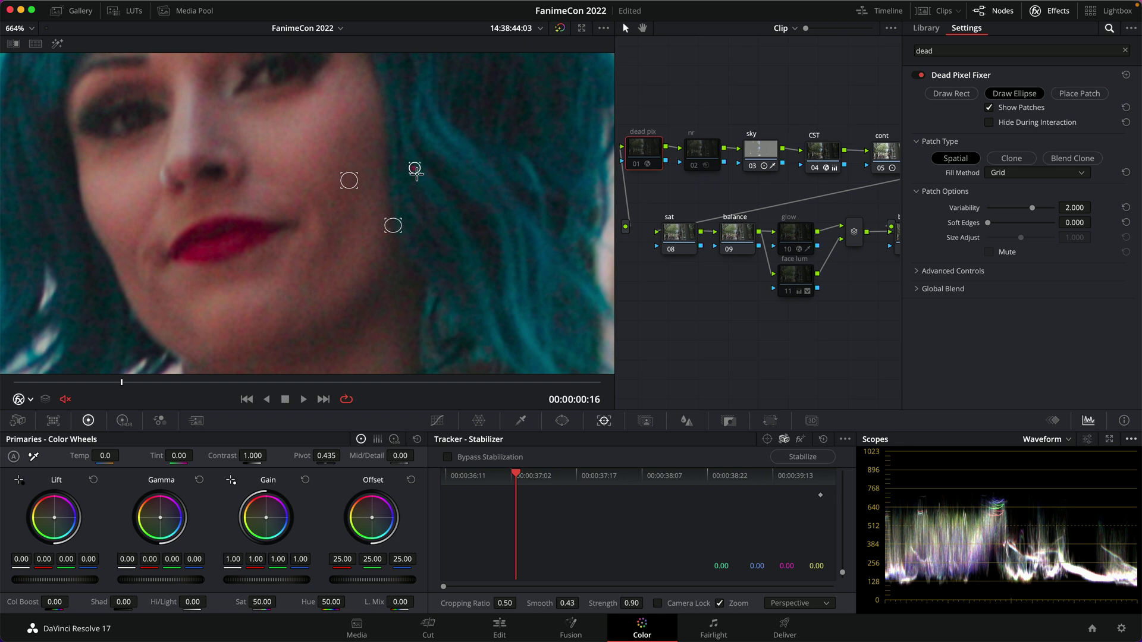
key(super+d)
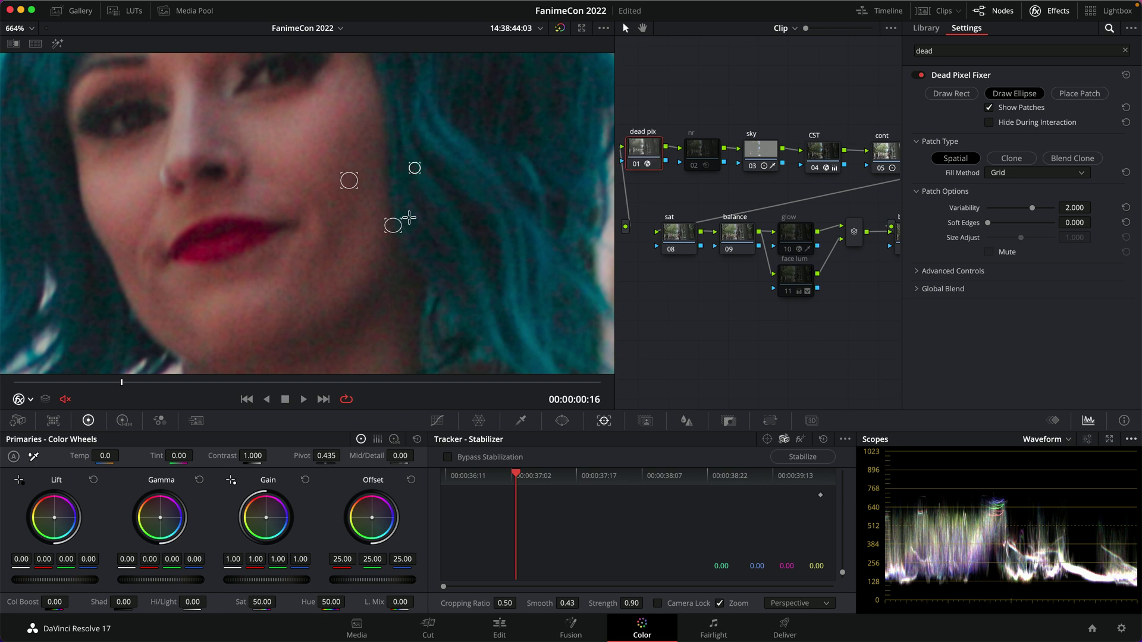
Play and frame-step the clip to inspect the patches, then fit the frame in the viewer
key(space)
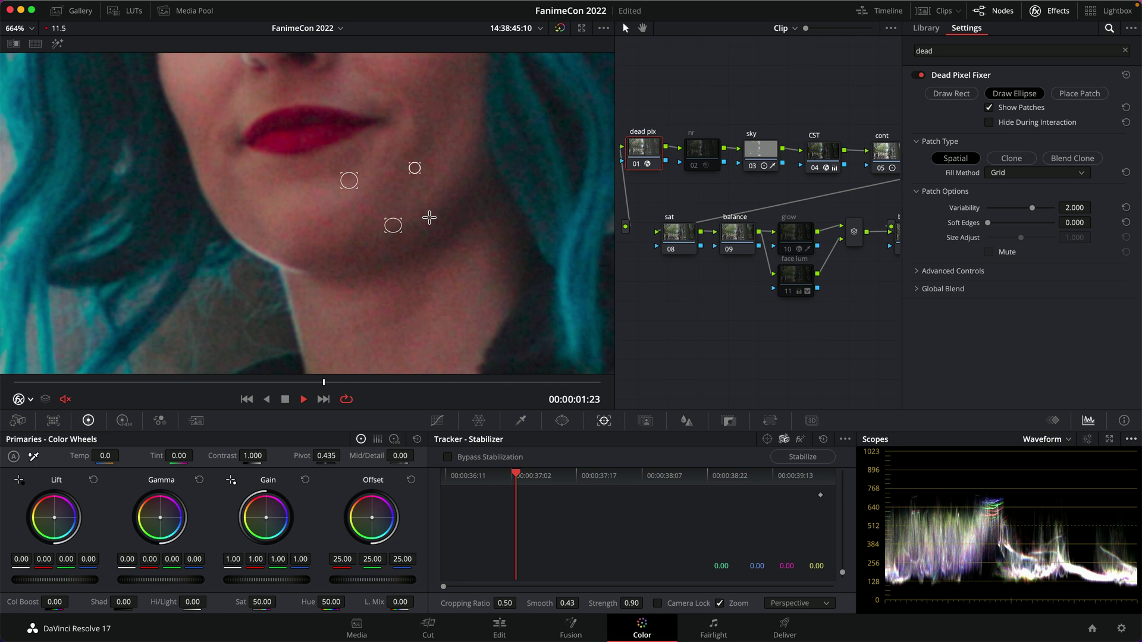
key(space)
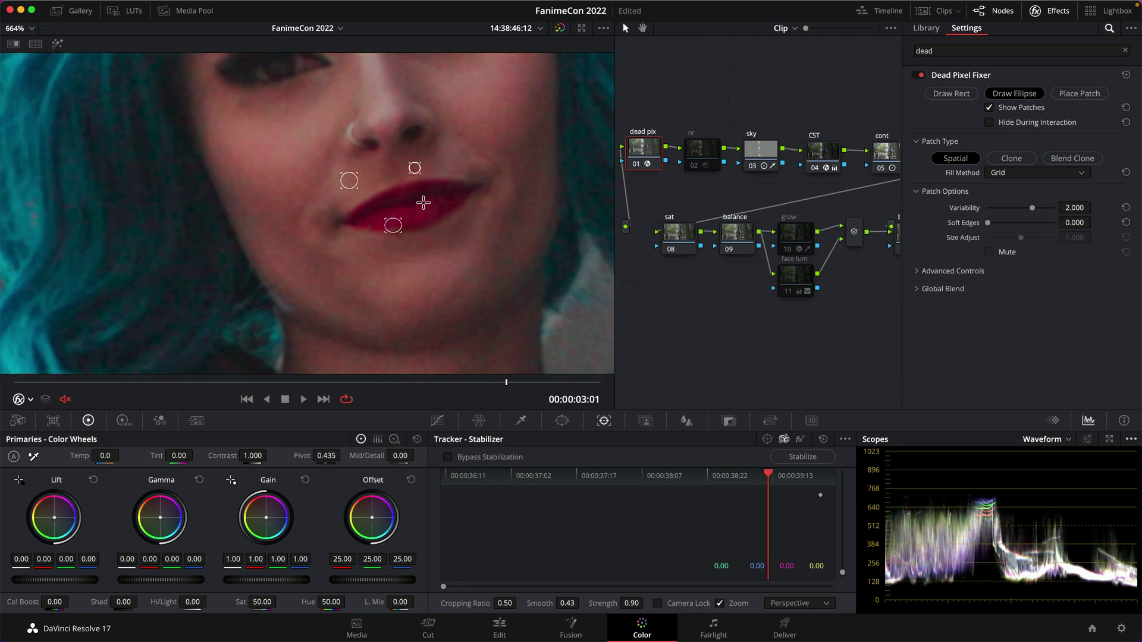
key(Left)
key(Left)
key(Left)
key(Left)
key(Left)
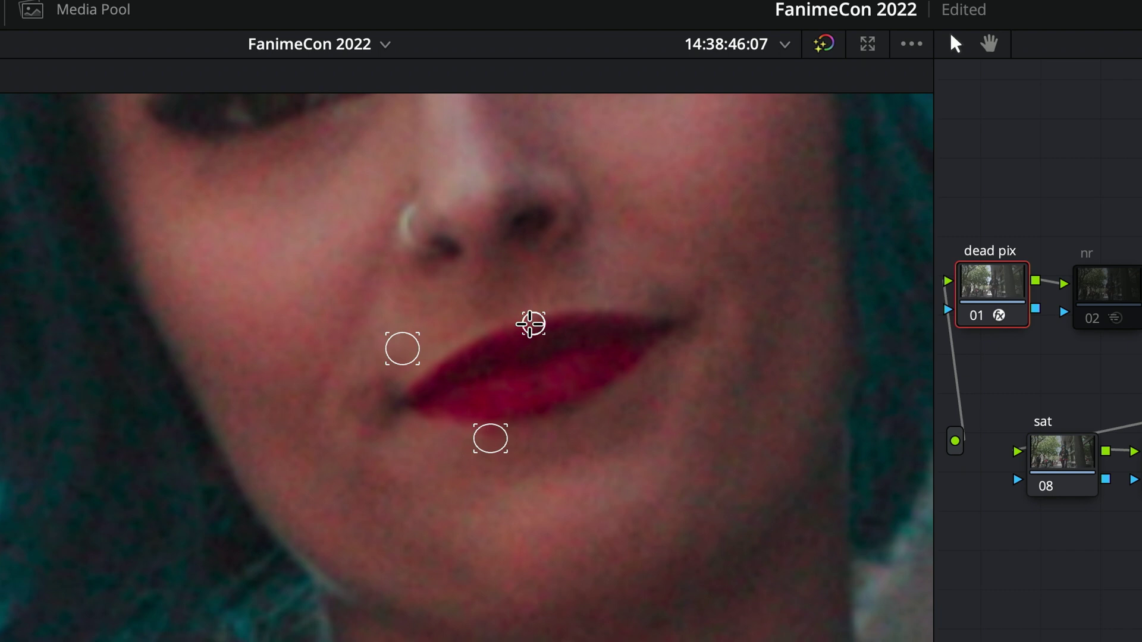
key(Left)
key(Left)
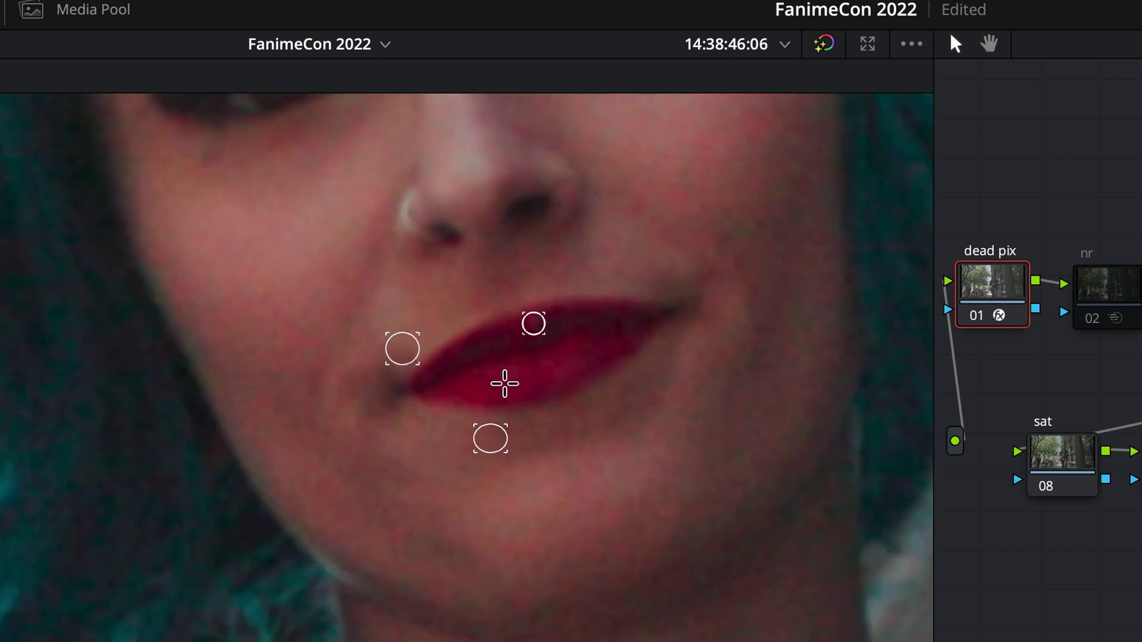
key(Right)
key(Right)
key(Right)
key(Right)
key(Right)
key(Right)
key(Right)
key(Right)
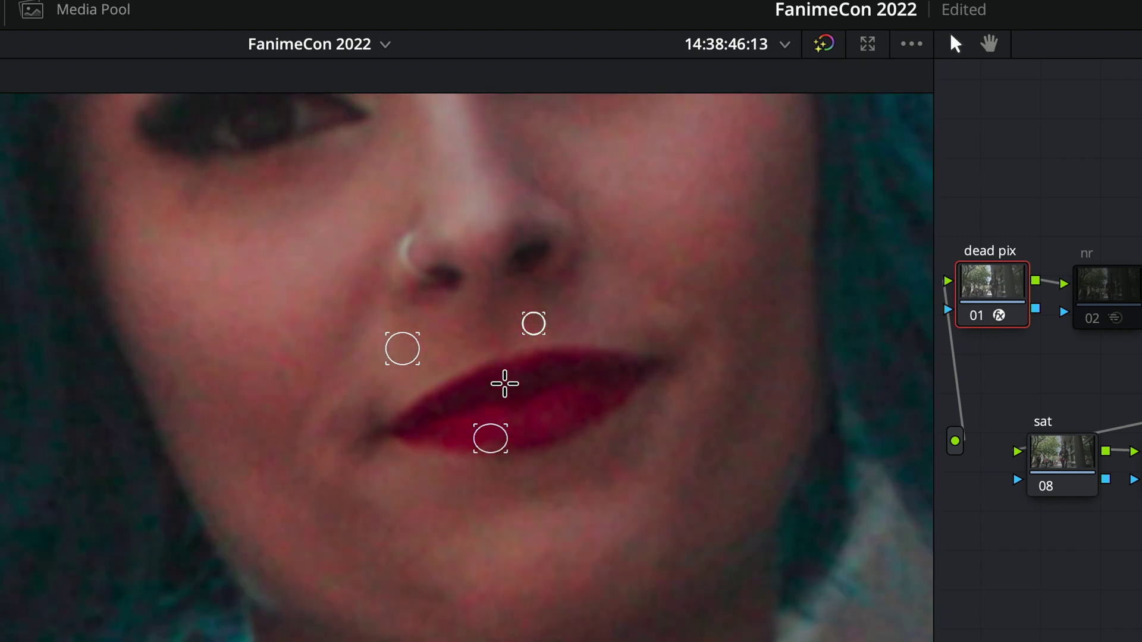
key(Right)
key(shift+z)
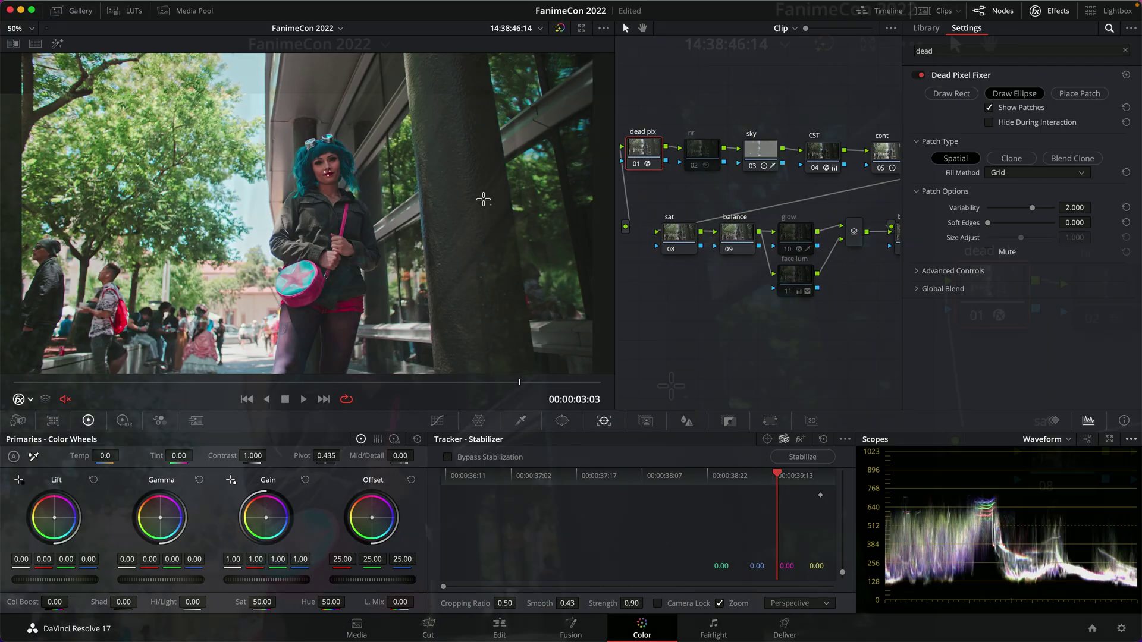
Zoom the viewer to 732% on the lips and pan to centre the patch ellipses
scroll(347, 168, up, 10)
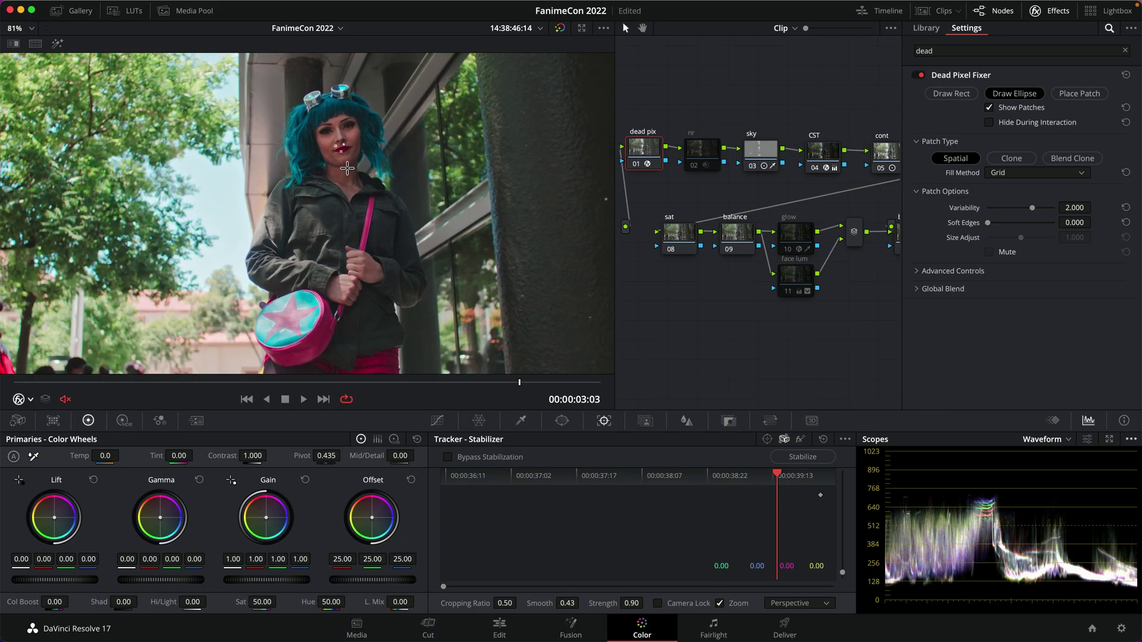
scroll(431, 158, up, 7)
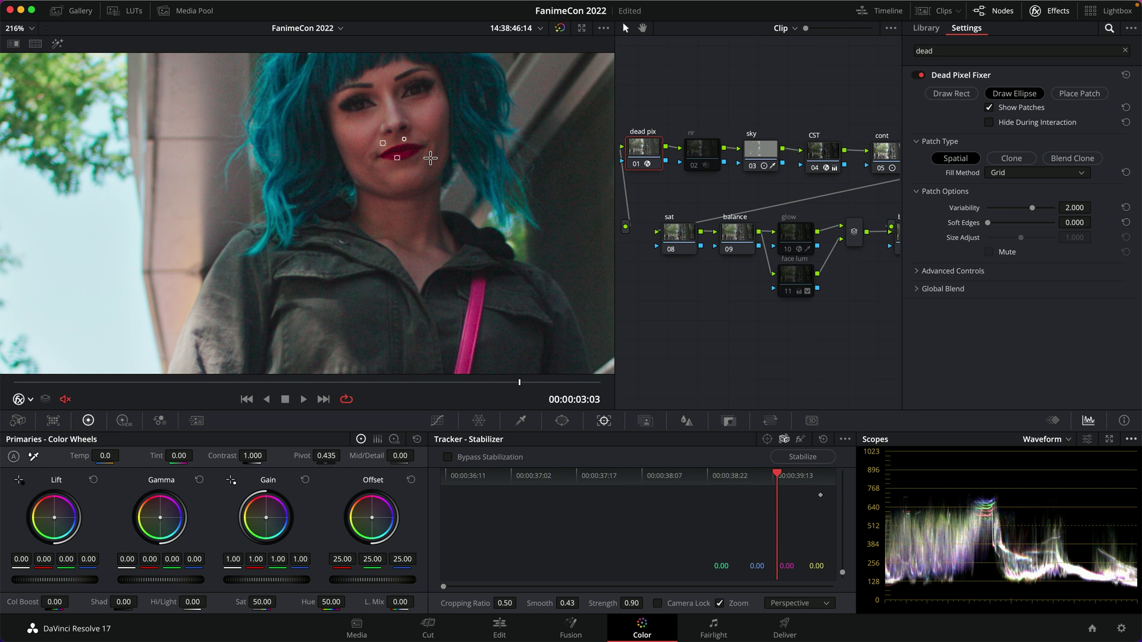
scroll(431, 158, up, 8)
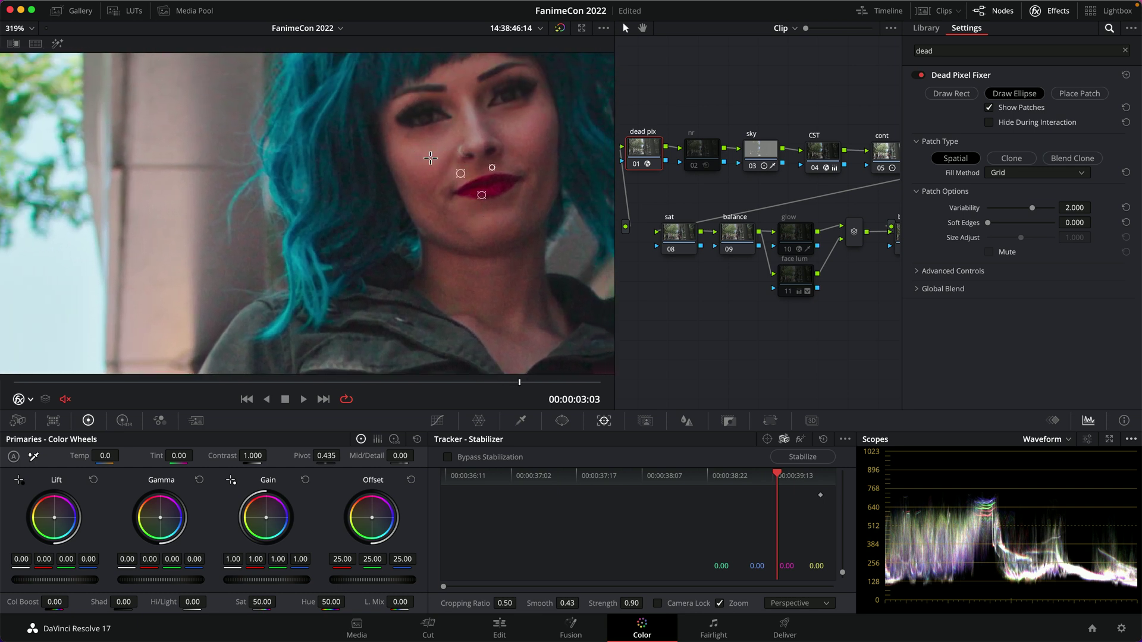
scroll(431, 158, right, 5)
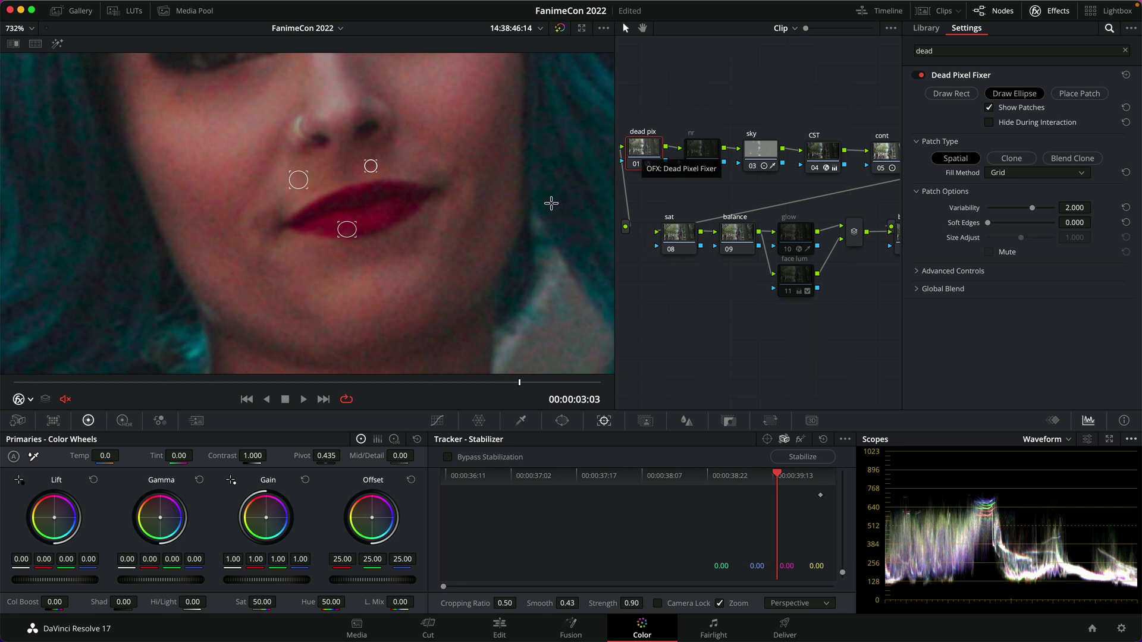
Bypass the dead pix node, play the clip to compare, then go to the Edit page
click(643, 162)
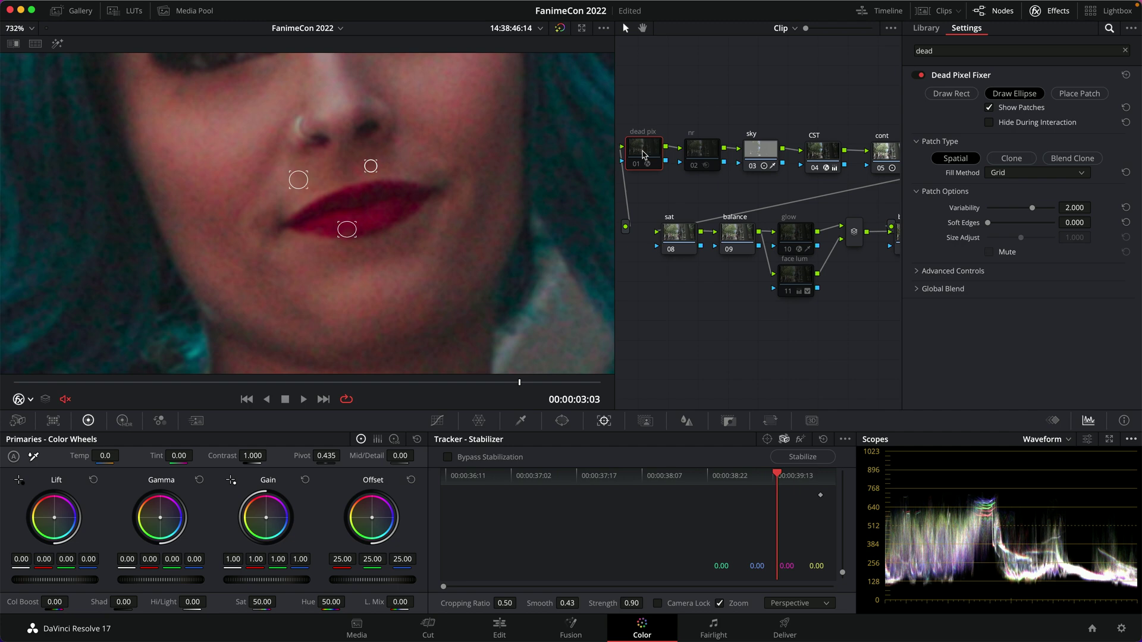
key(space)
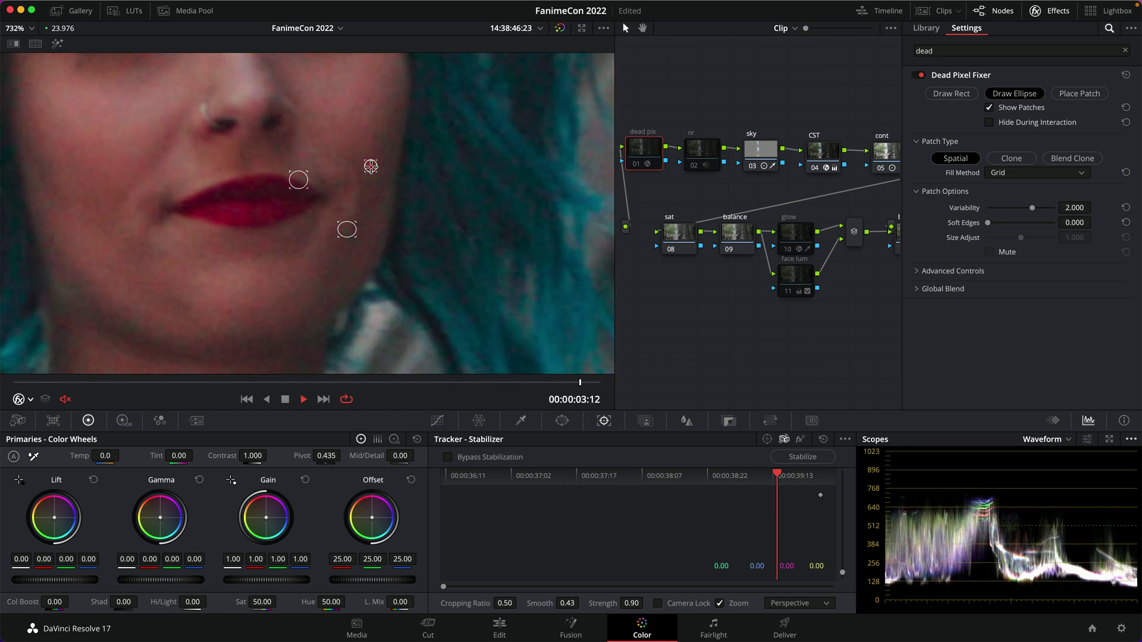
key(space)
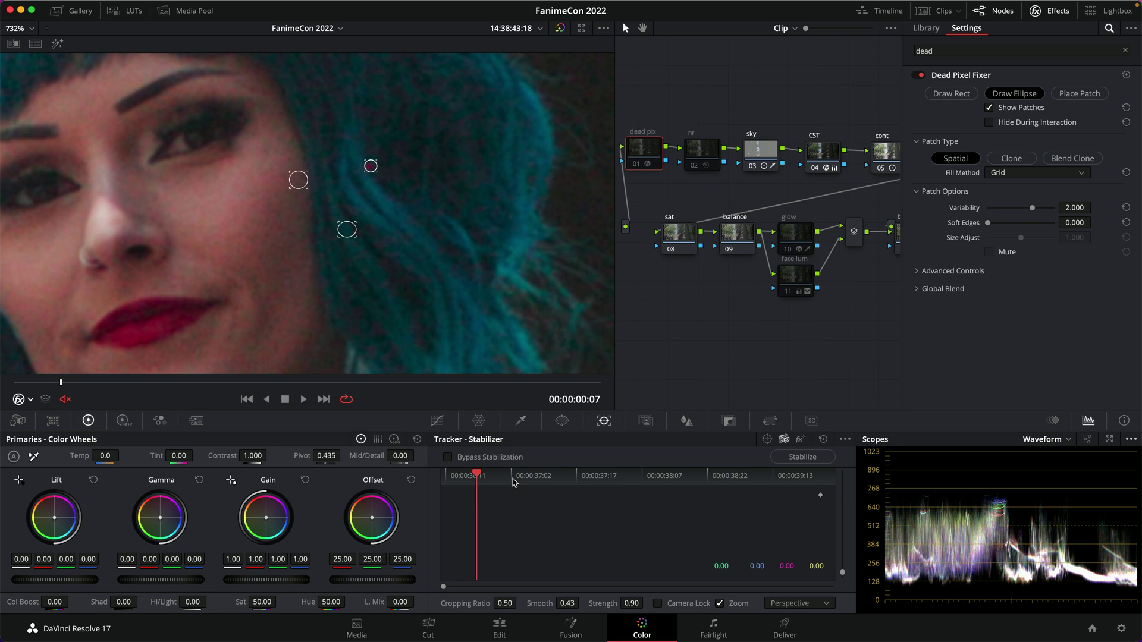
key(shift+4)
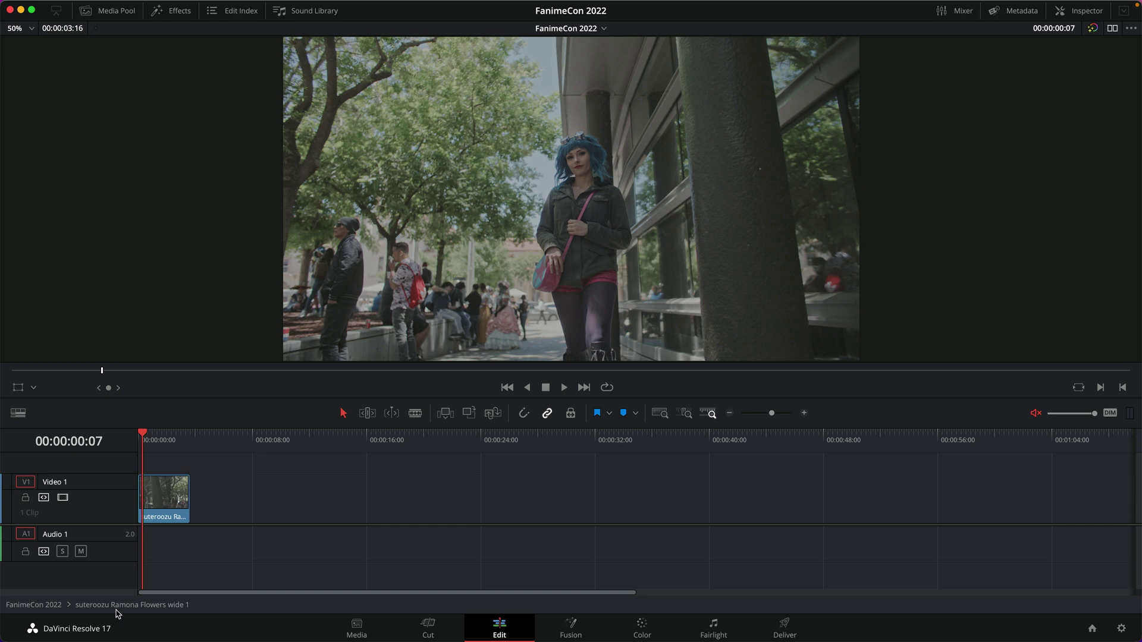
Return to the FanimeCon 2022 timeline and grade the clip under the playhead on the Color page
click(58, 604)
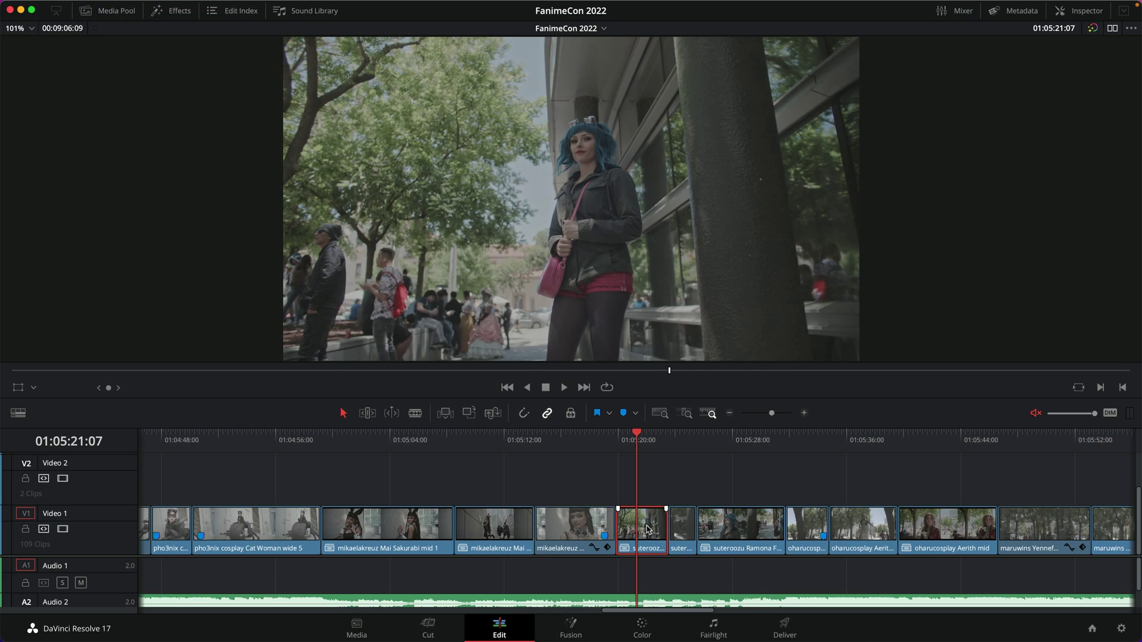
key(shift+6)
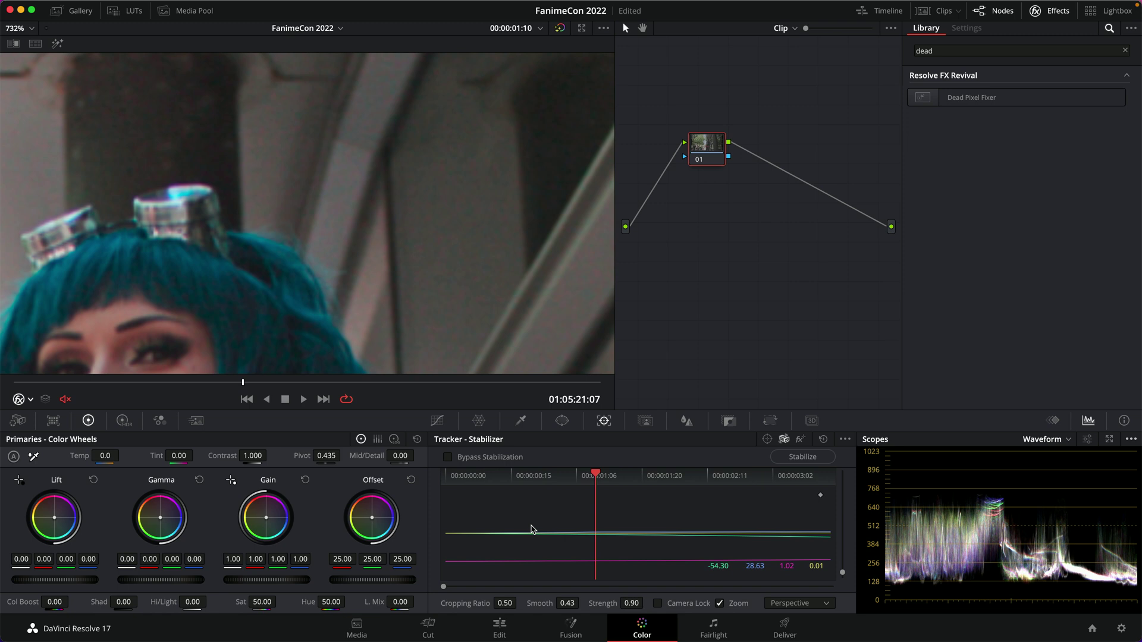
Play back the stabilized clip on the Color page, then switch to the Edit page
scroll(247, 230, down, 5)
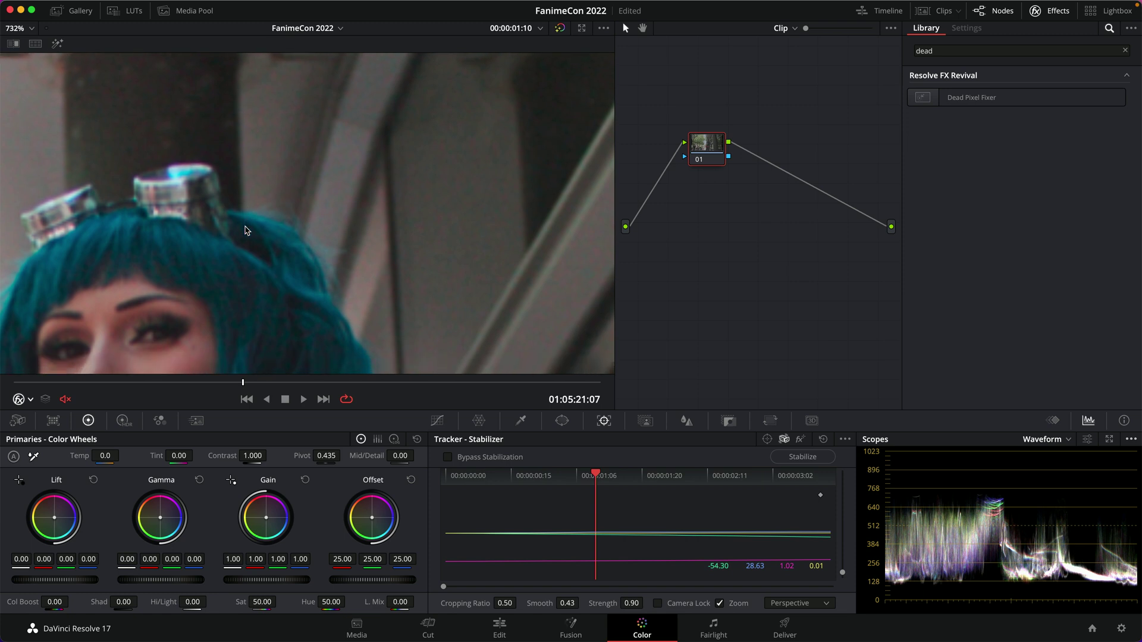
key(space)
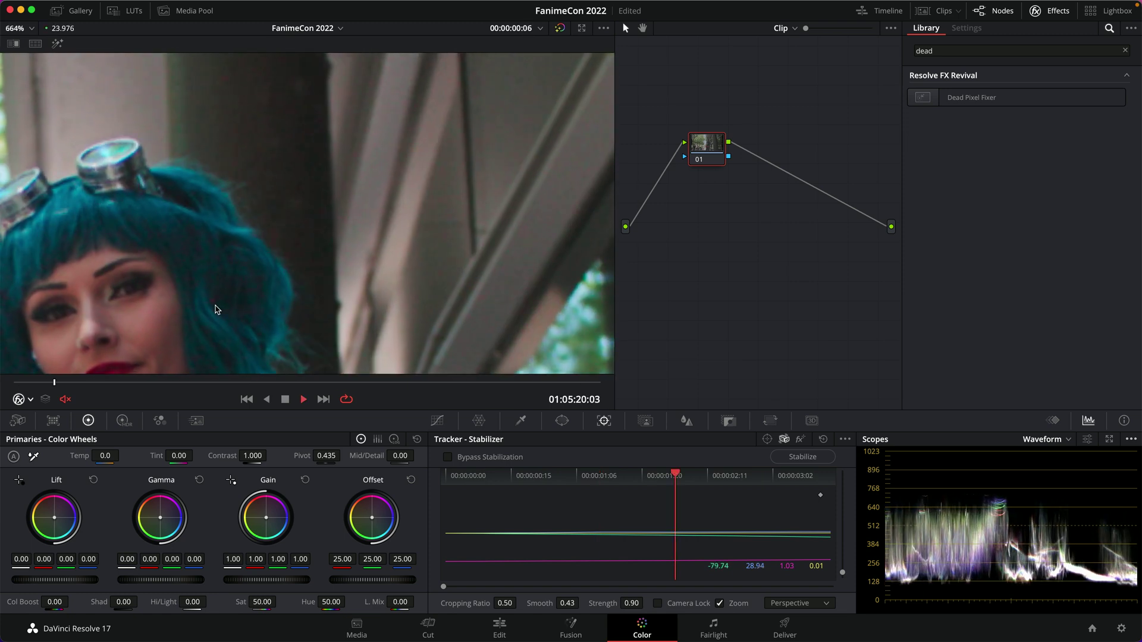
key(space)
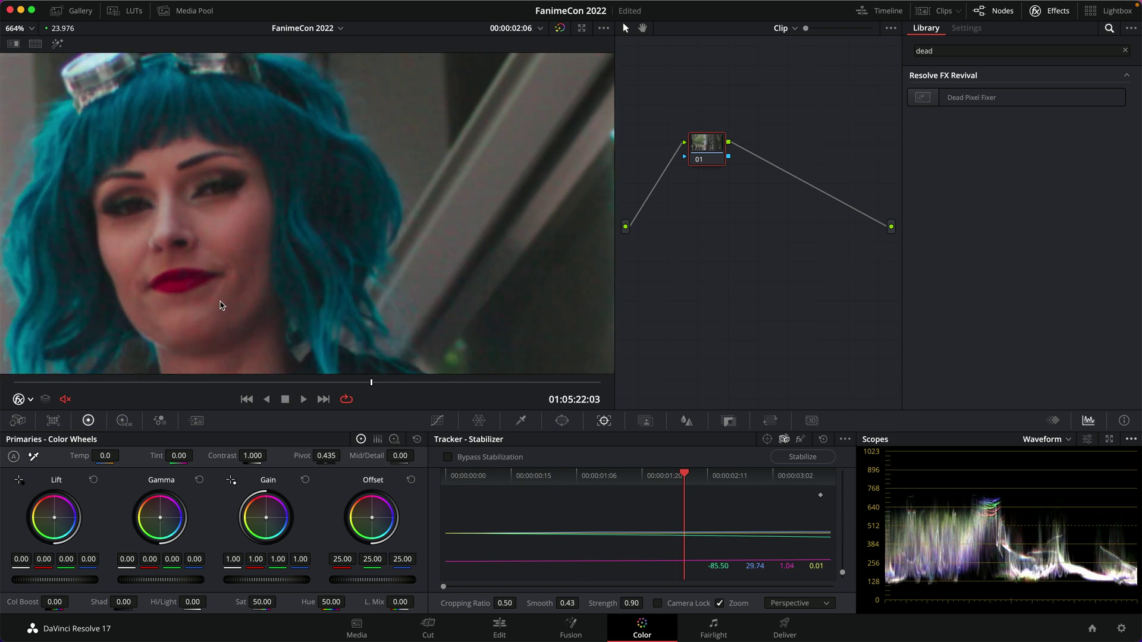
key(shift+4)
Open the compound clip on the Color page, select its dead pix node, then return to the main timeline
right_click(634, 527)
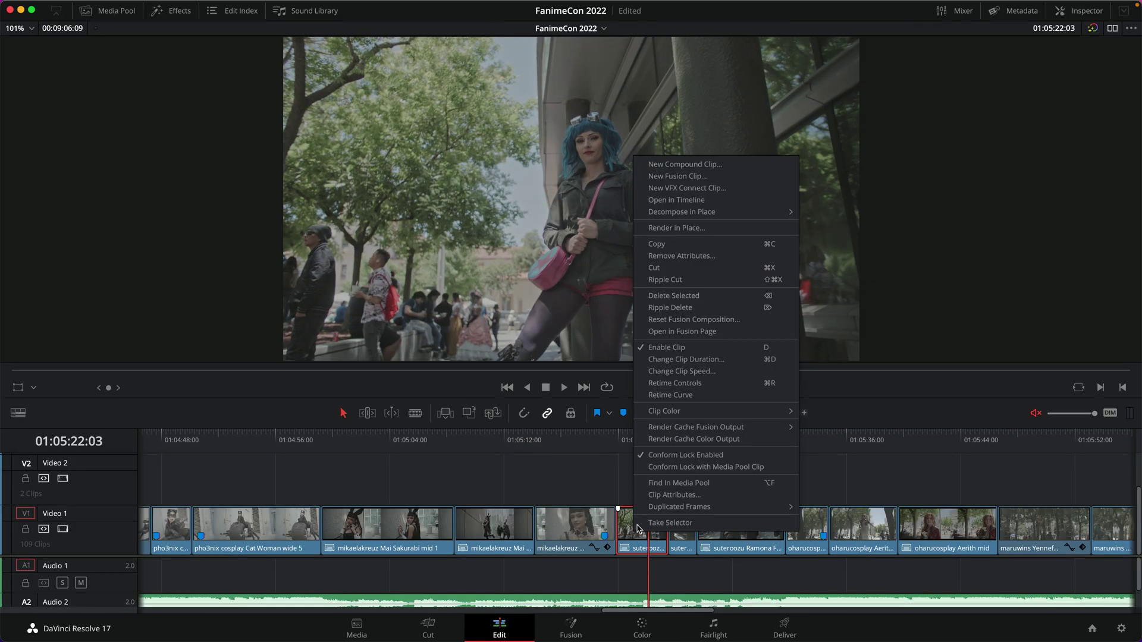
click(677, 200)
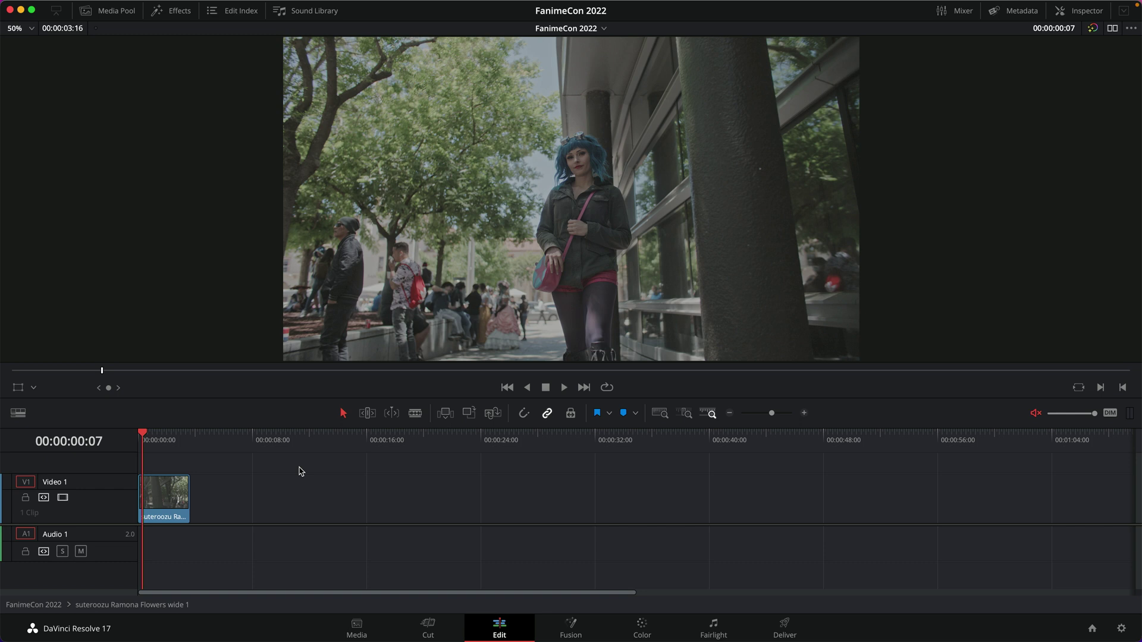
key(shift+6)
click(646, 149)
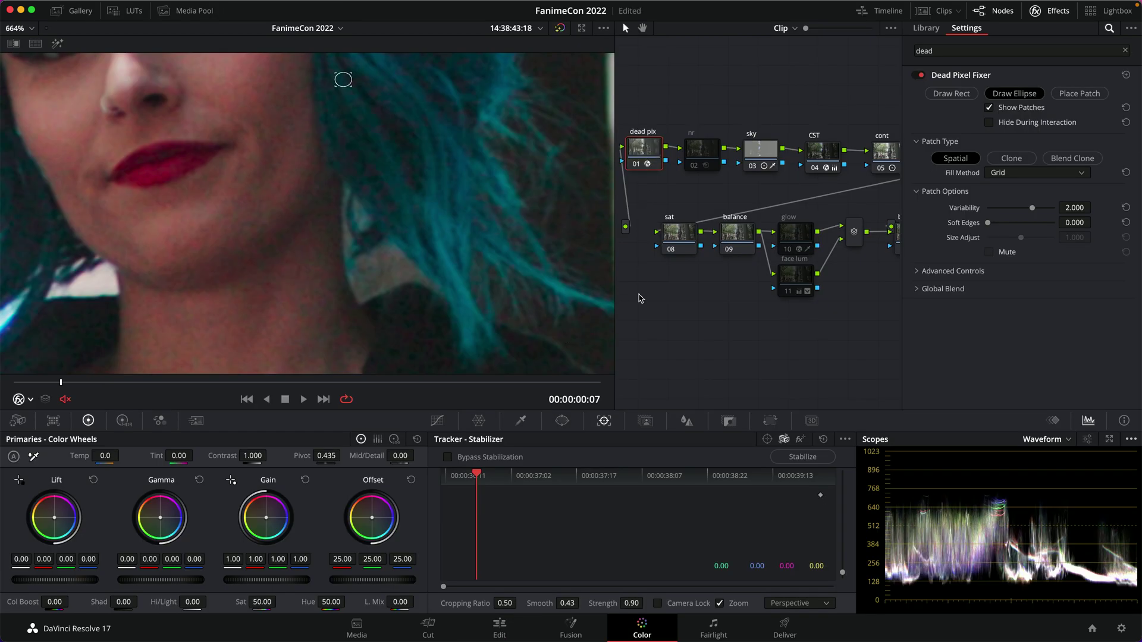
key(shift+4)
click(36, 604)
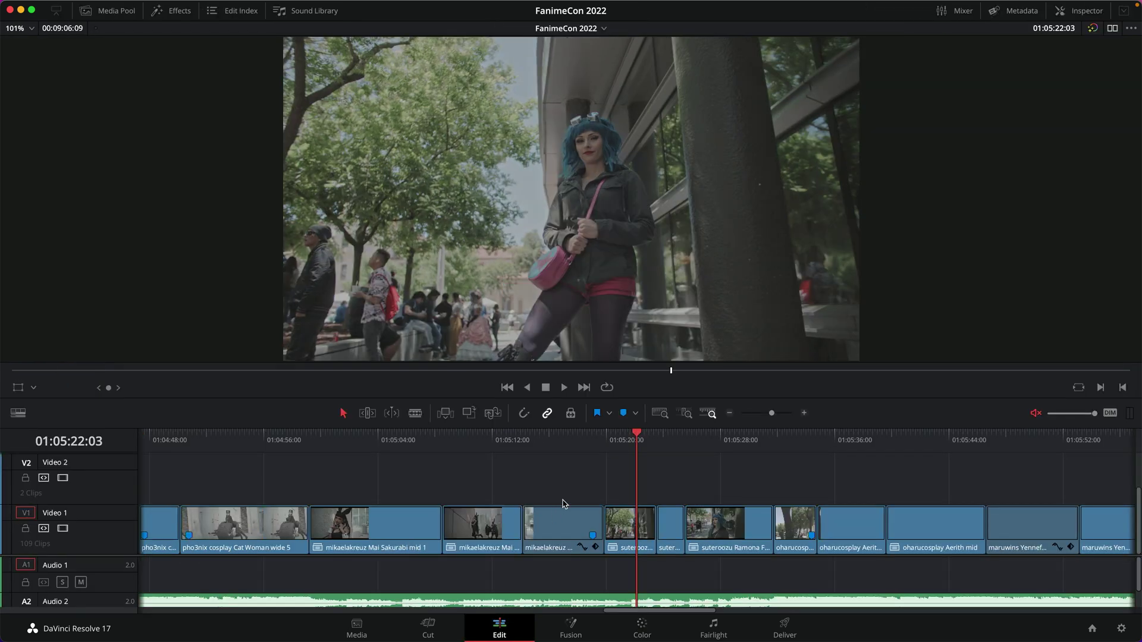
Play the main-timeline clip on the Color page, then select the clip under the playhead for grading
key(shift+6)
key(space)
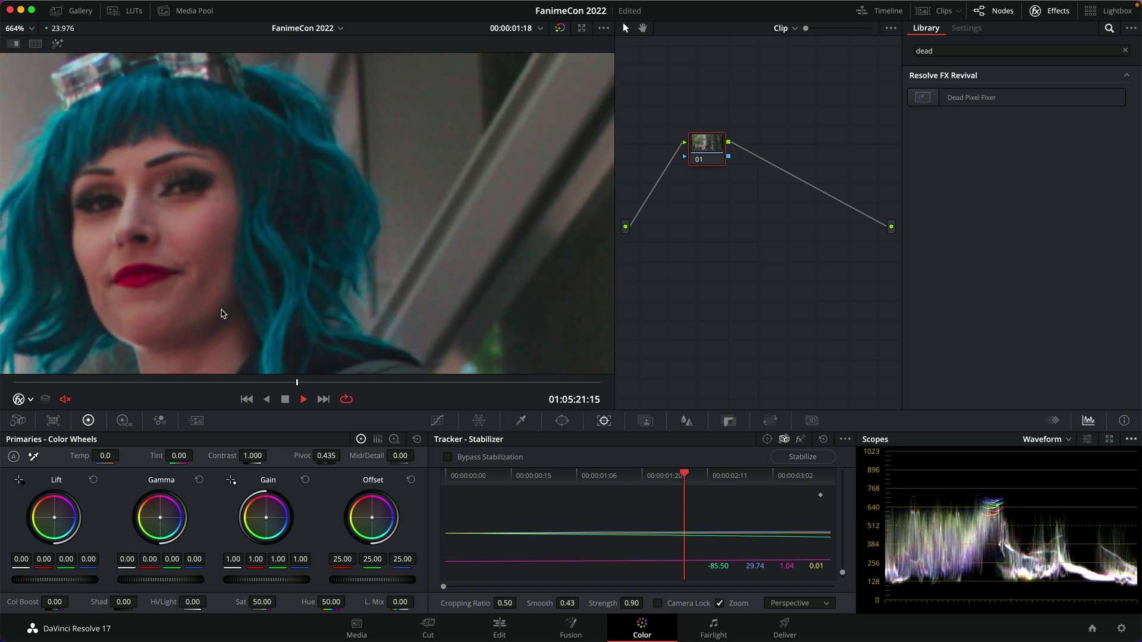
key(space)
key(shift+4)
click(634, 534)
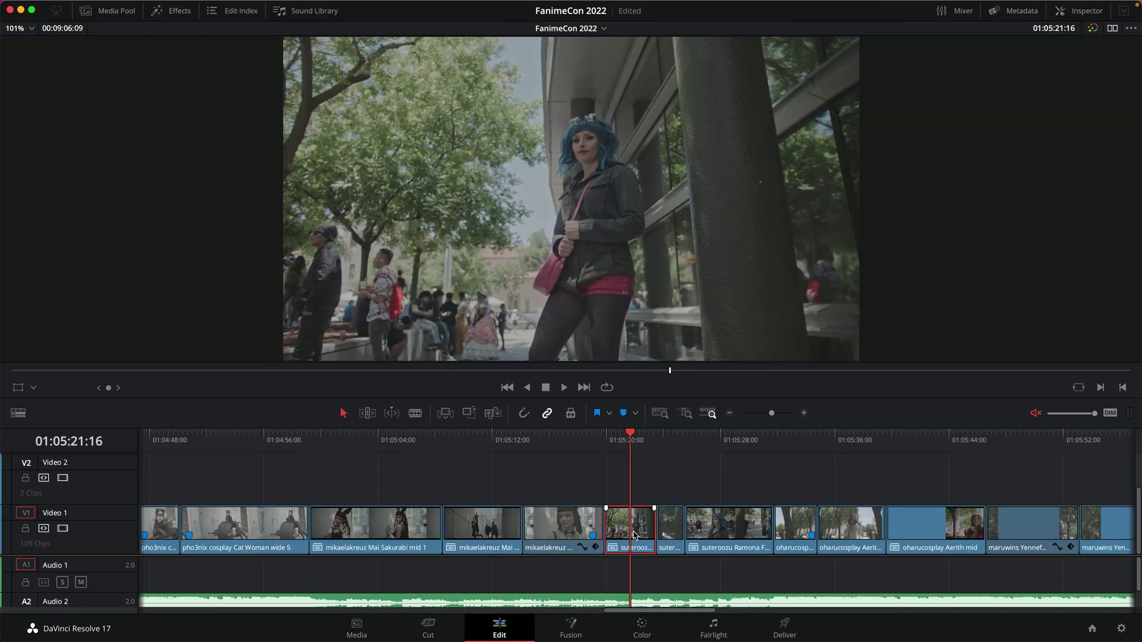
key(shift+6)
Review the stabilized clip in playback, passing through the Edit and Media pages back to Color
key(space)
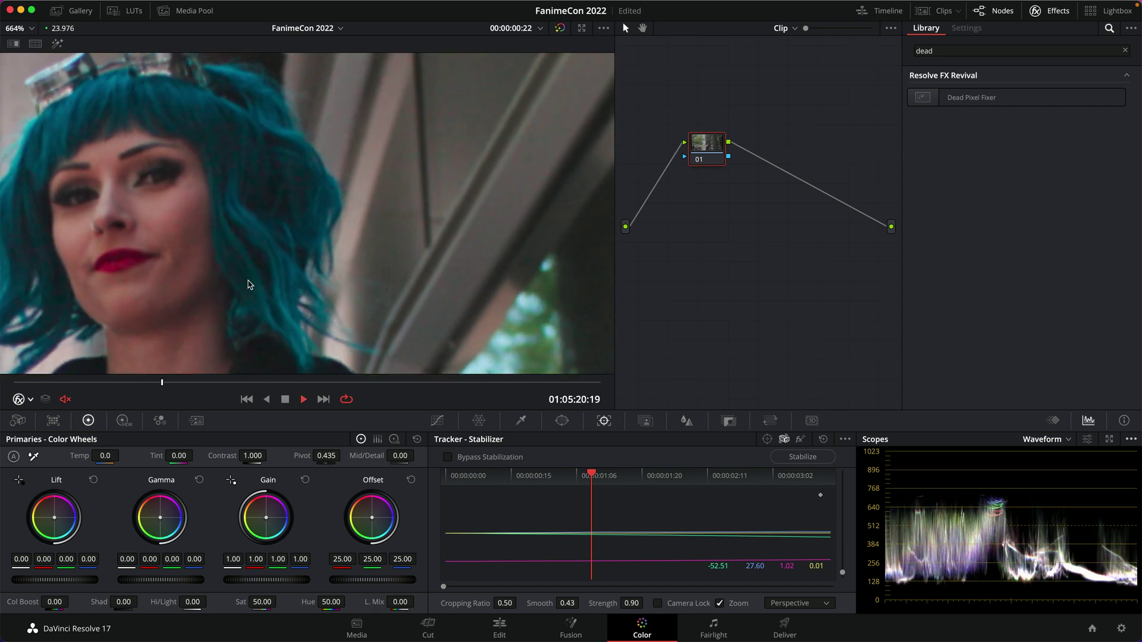
key(space)
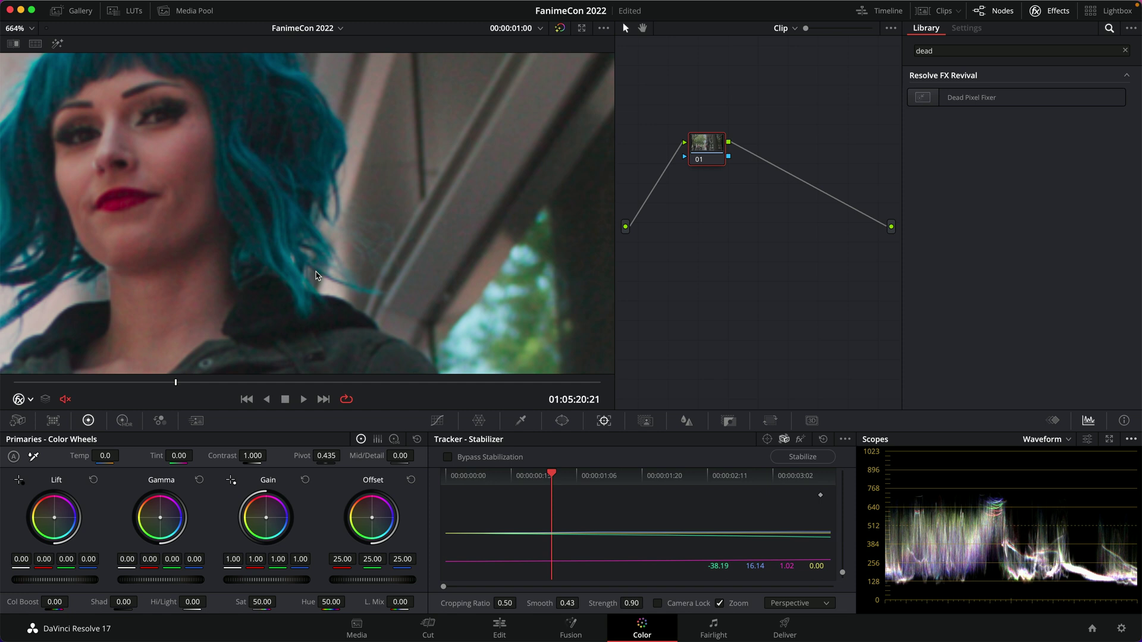
key(shift+4)
key(shift+2)
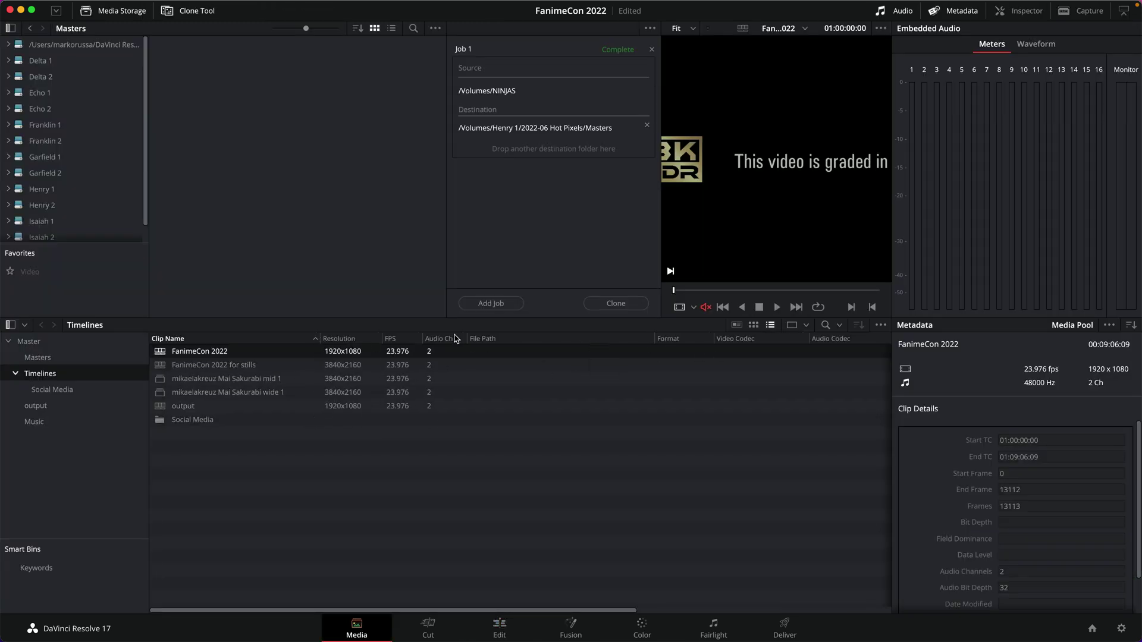
key(shift+6)
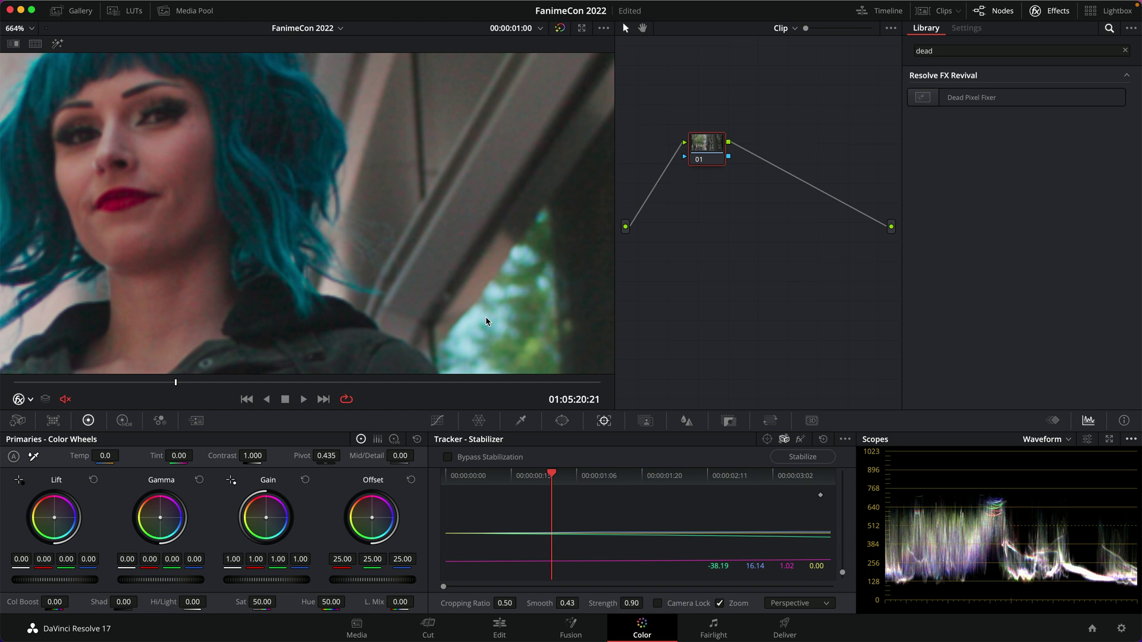
key(space)
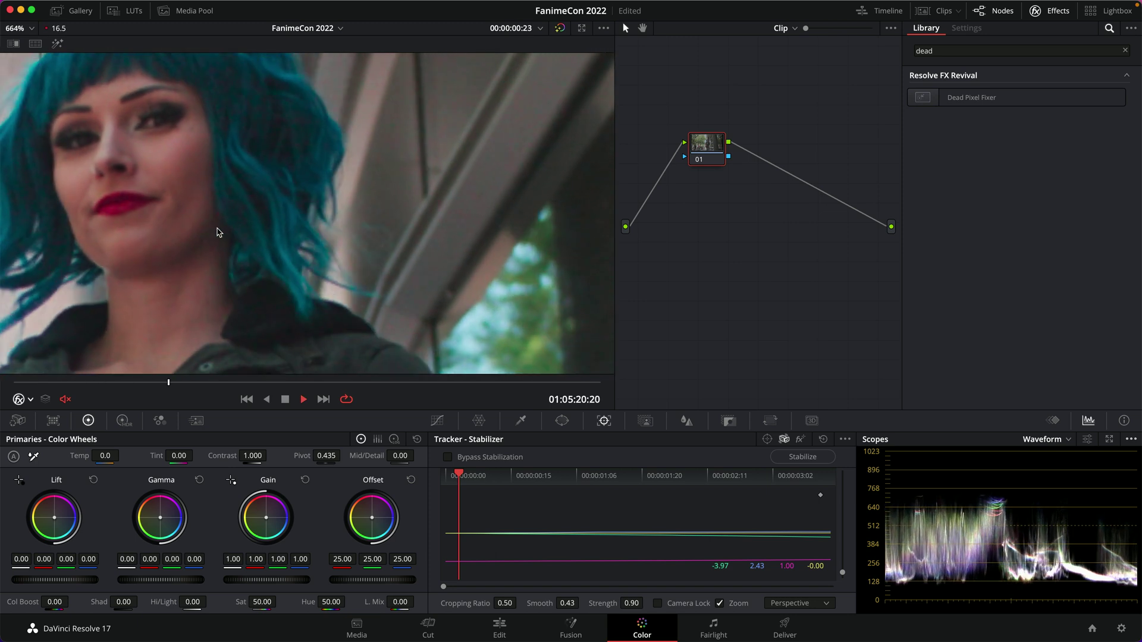
key(space)
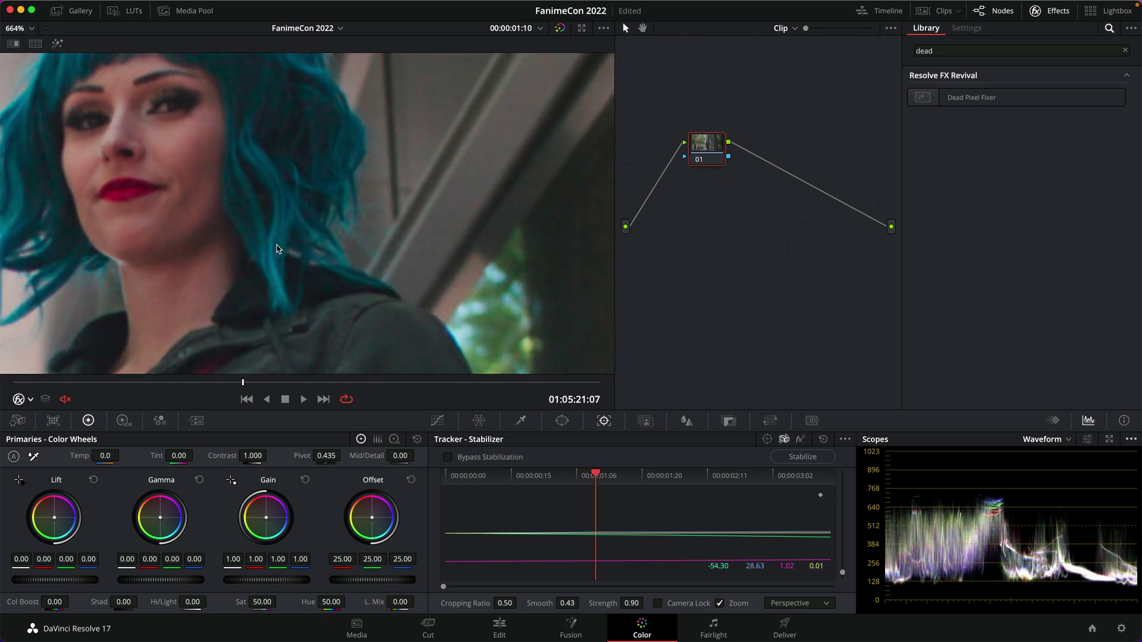
Switch to the Z CAM calibration guide and highlight the supported camera models line
key(super+Tab)
key(super+Tab)
key(super+Tab)
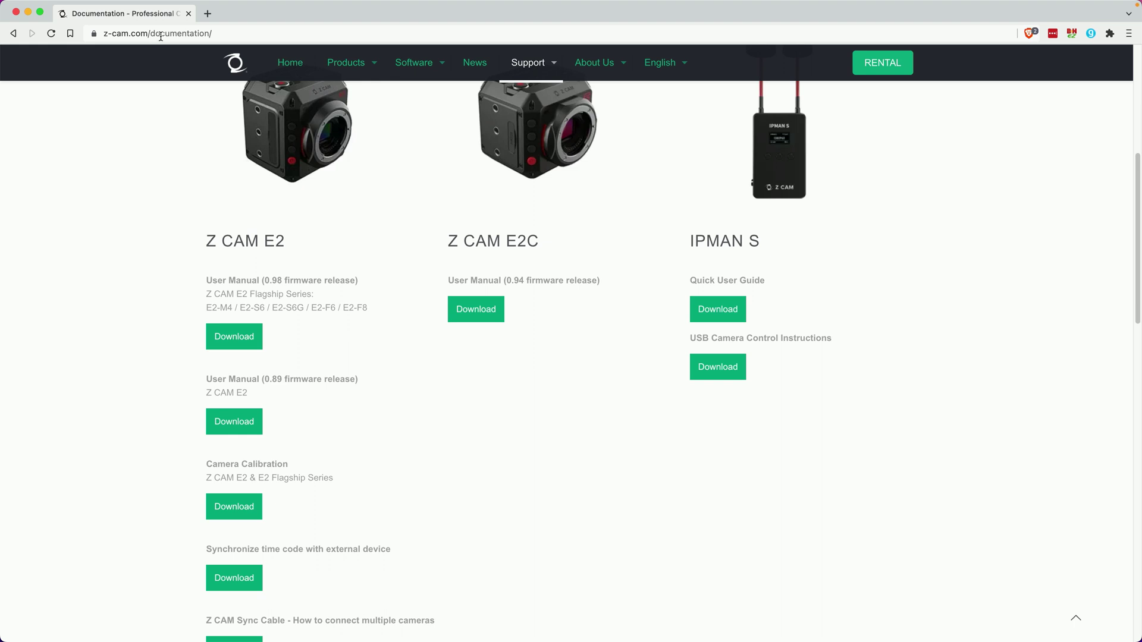
mouse_move(530, 64)
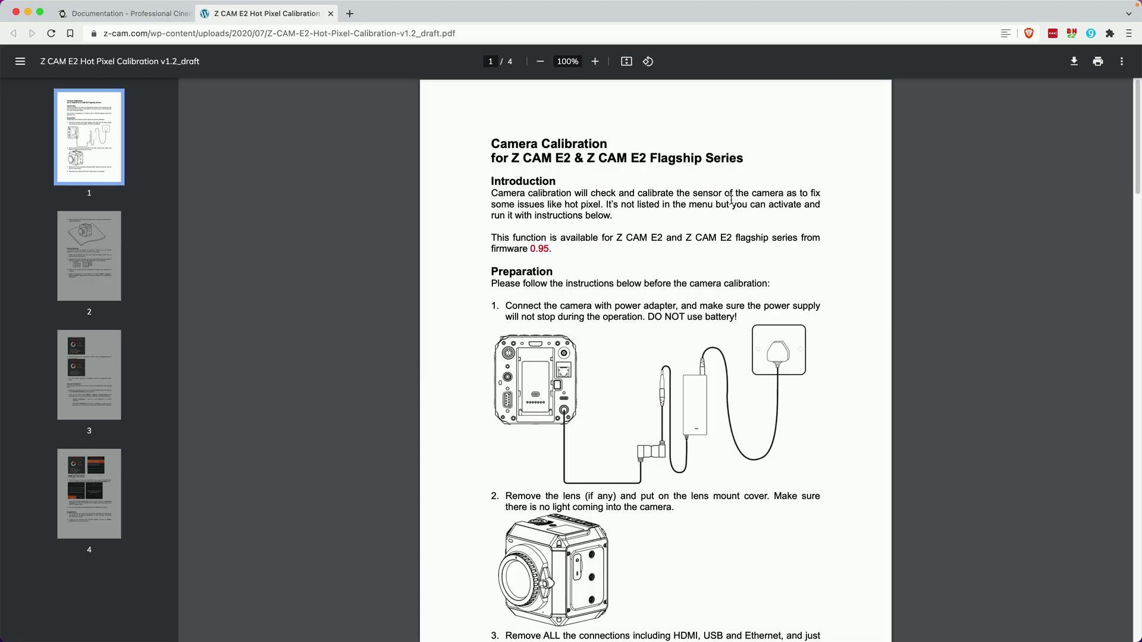
drag(747, 160, 490, 159)
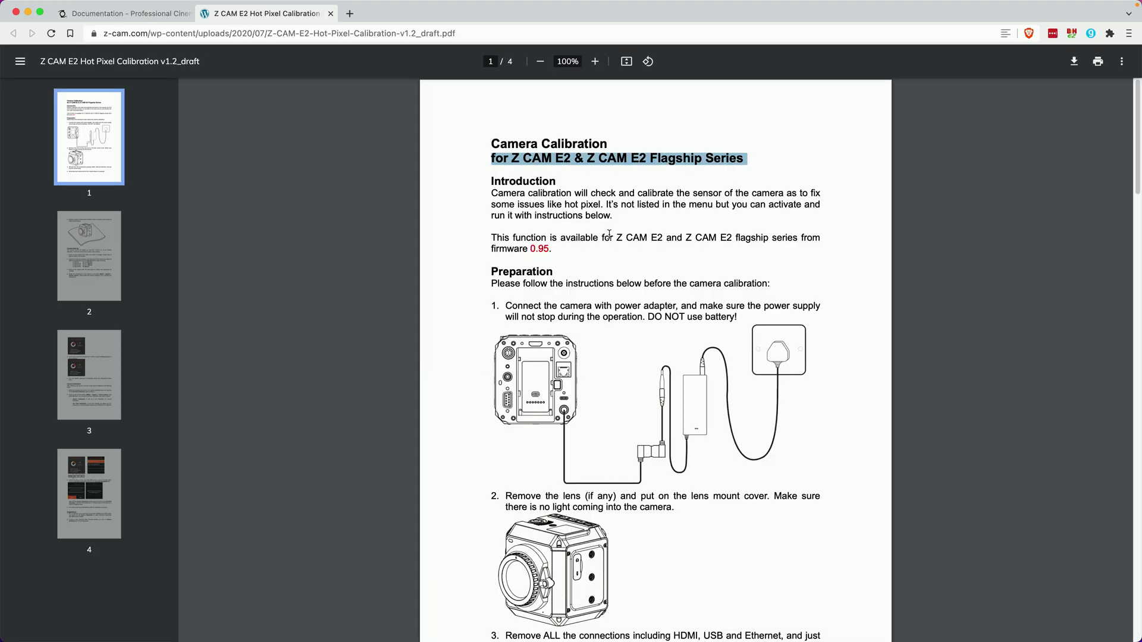
click(610, 234)
Highlight the recommended resolutions, the E2-F6 6K 2.4:1 setting, and the required 60°C temperature
scroll(613, 305, down, 10)
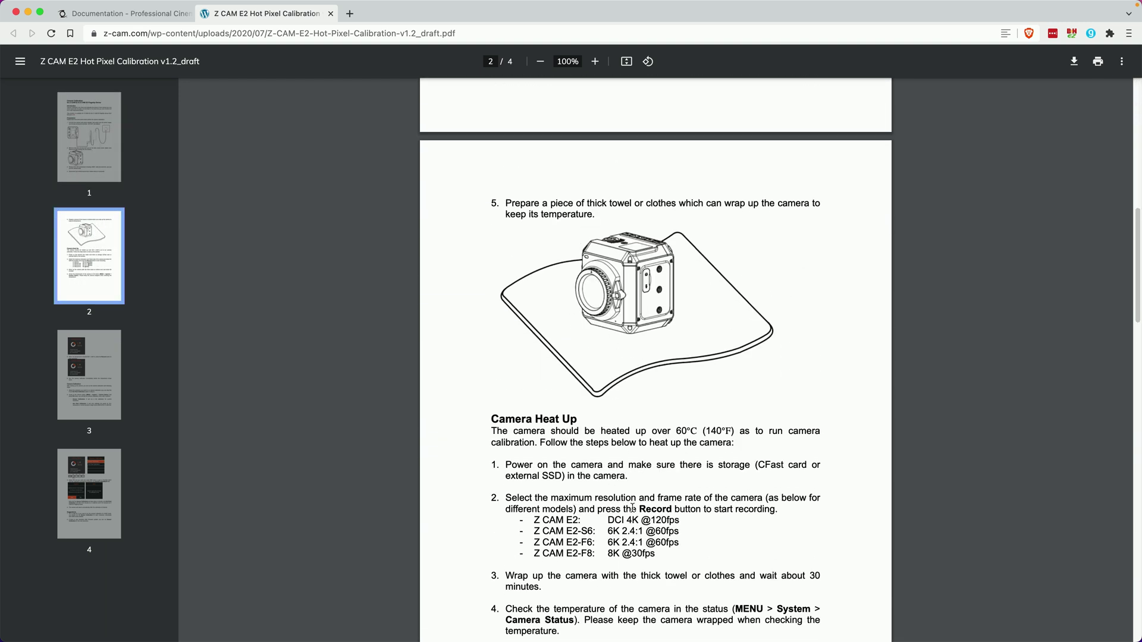
drag(662, 554, 527, 511)
click(692, 546)
drag(607, 543, 681, 543)
click(684, 545)
scroll(684, 545, down, 3)
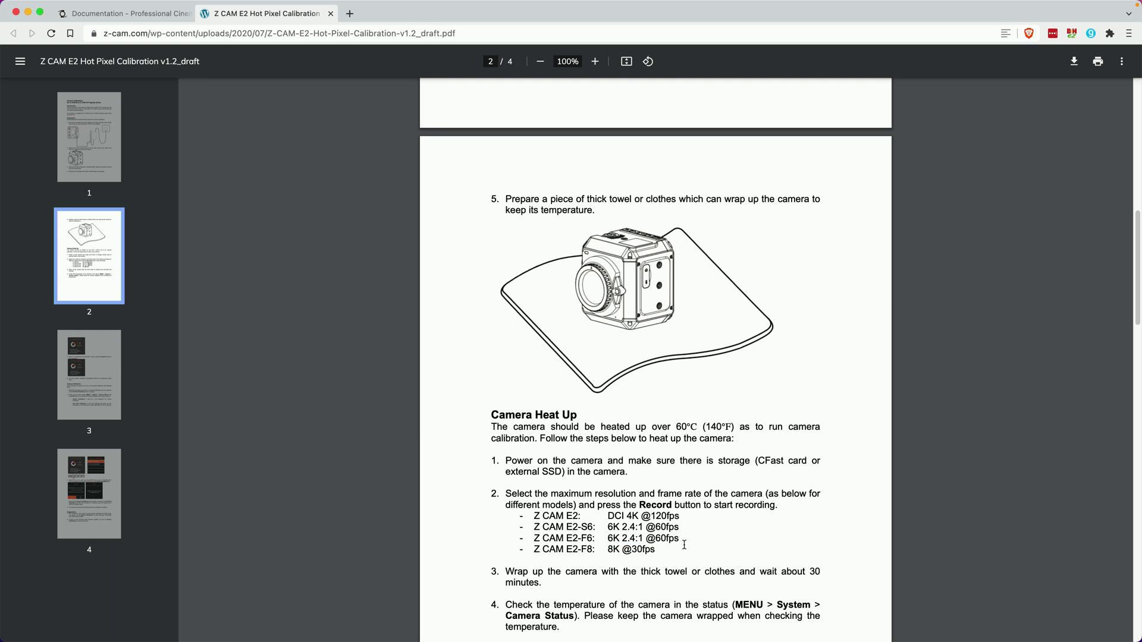
drag(674, 226, 701, 226)
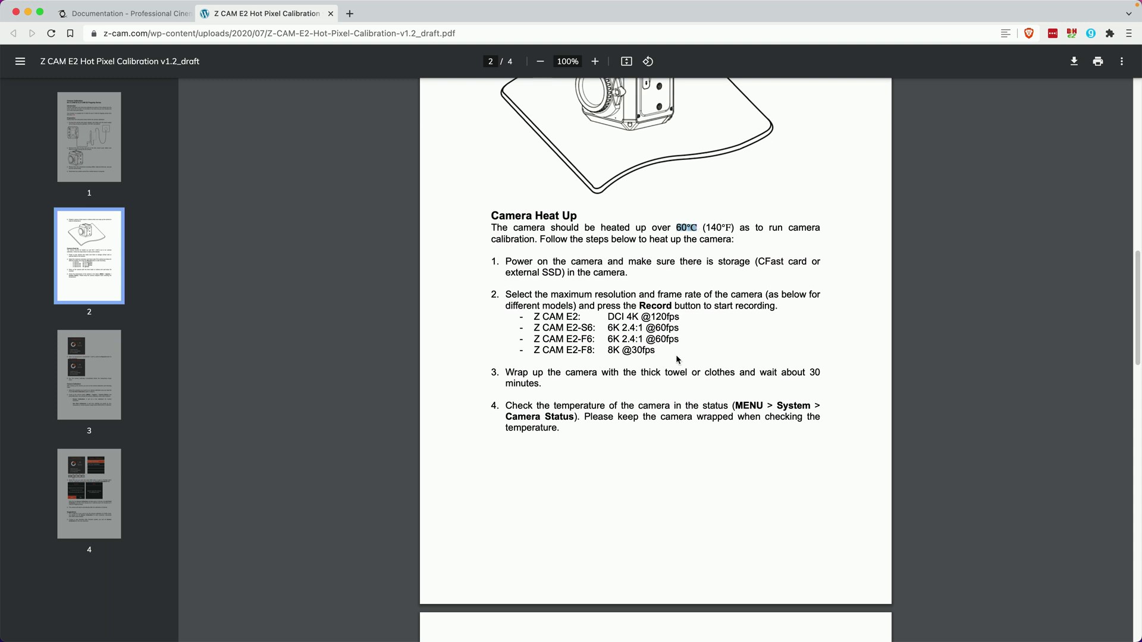
Read the guide's pages 3 and 4, briefly highlighting the Sensor Calibration duration in the note
scroll(676, 354, down, 5)
scroll(676, 357, down, 6)
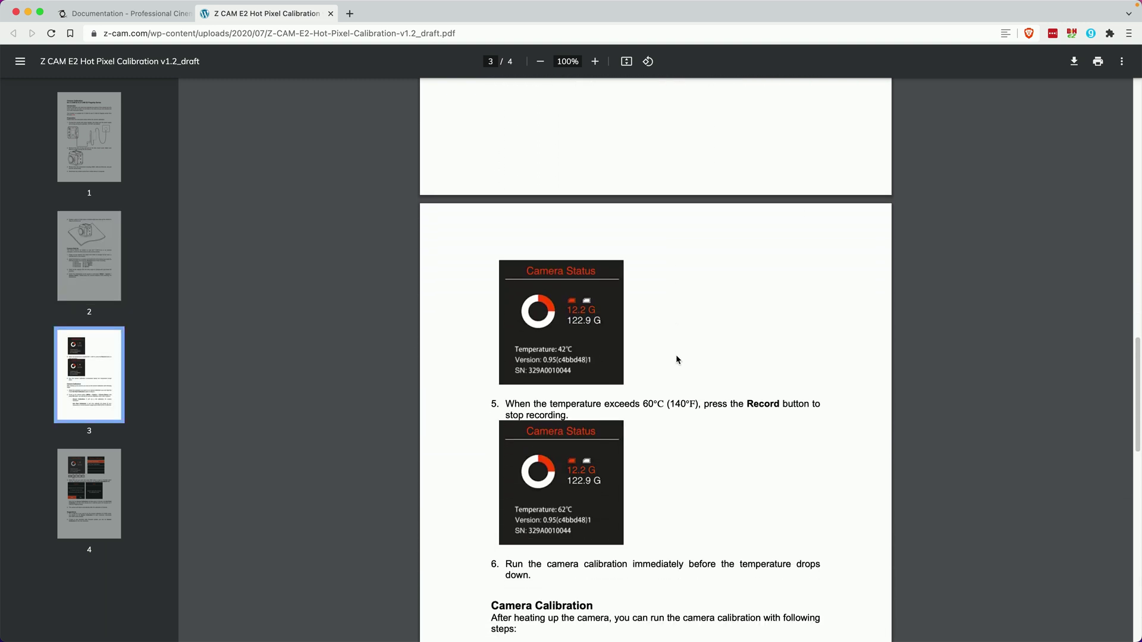
scroll(676, 355, up, 2)
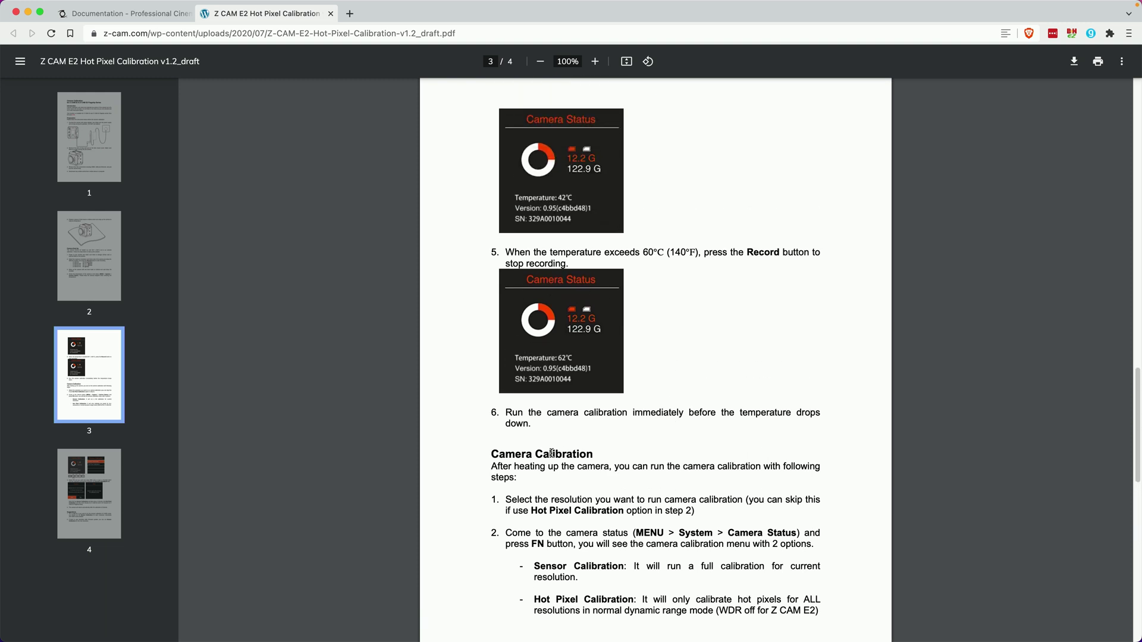
scroll(566, 459, down, 1)
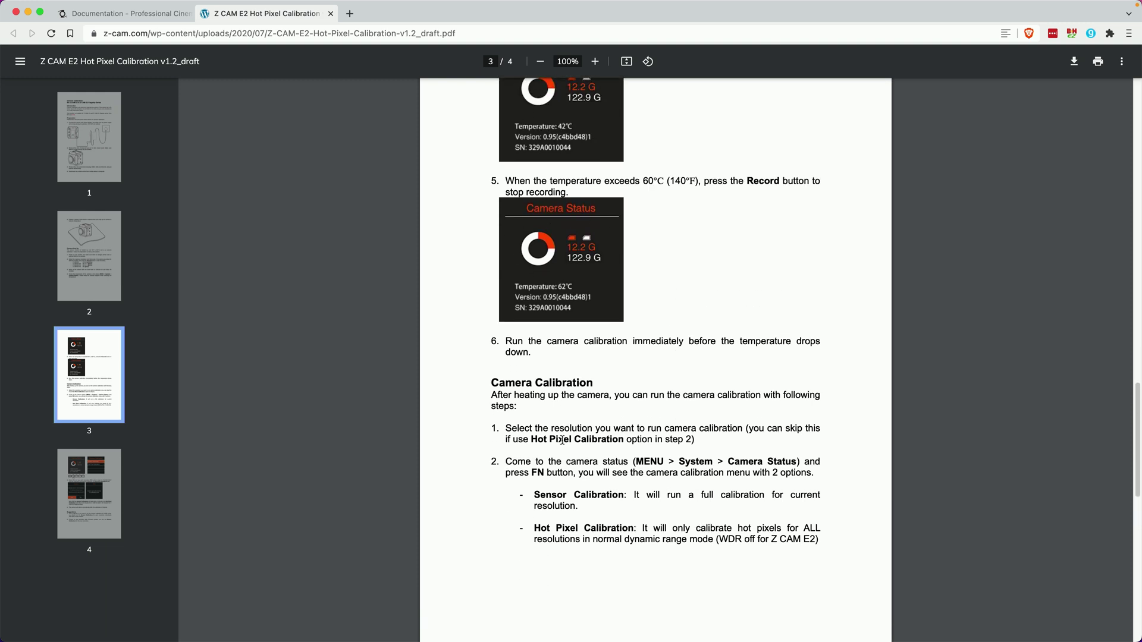
scroll(634, 439, down, 5)
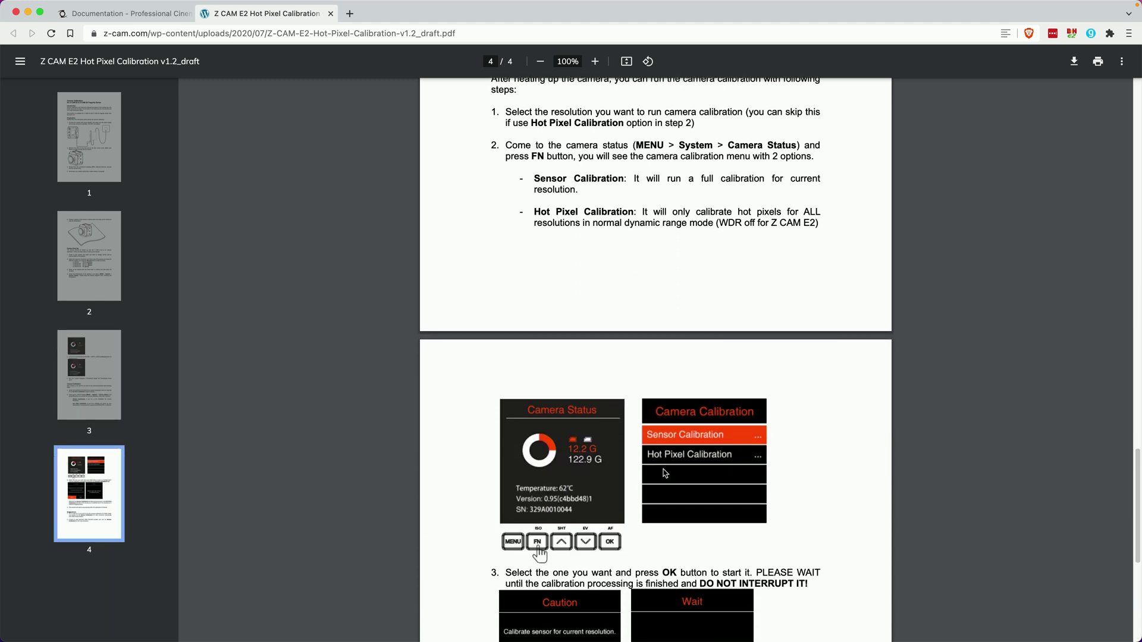
scroll(667, 461, down, 2)
scroll(664, 473, down, 5)
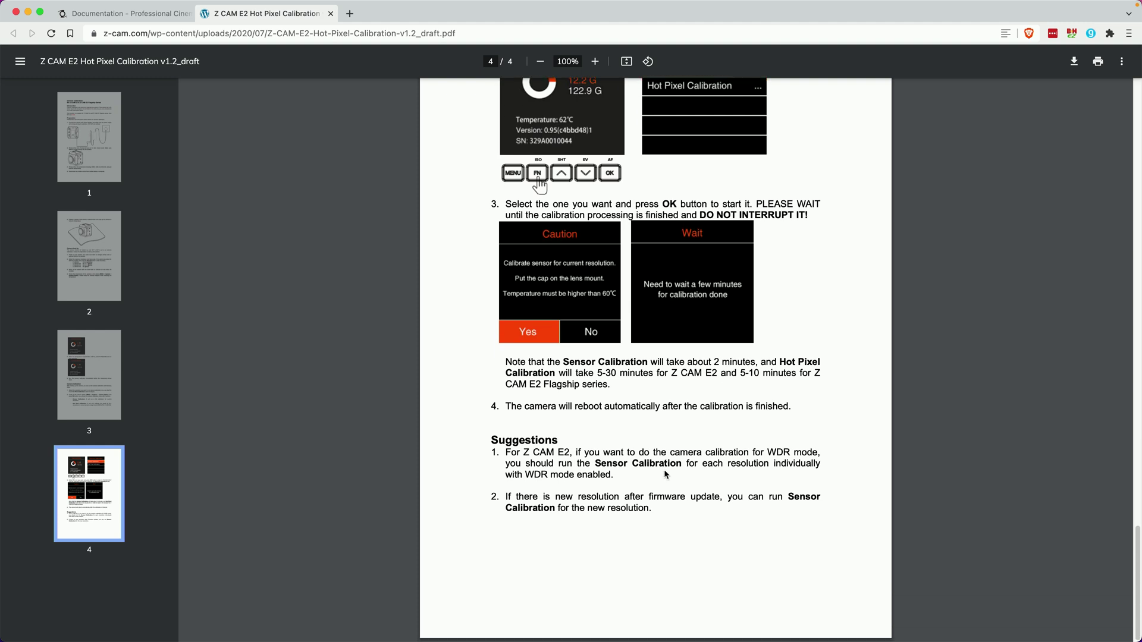
drag(715, 362, 761, 373)
click(765, 379)
Switch back to DaVinci Resolve and zoom the viewer in on the cosplayer in the FanimeCon 2022 clip
key(super+Tab)
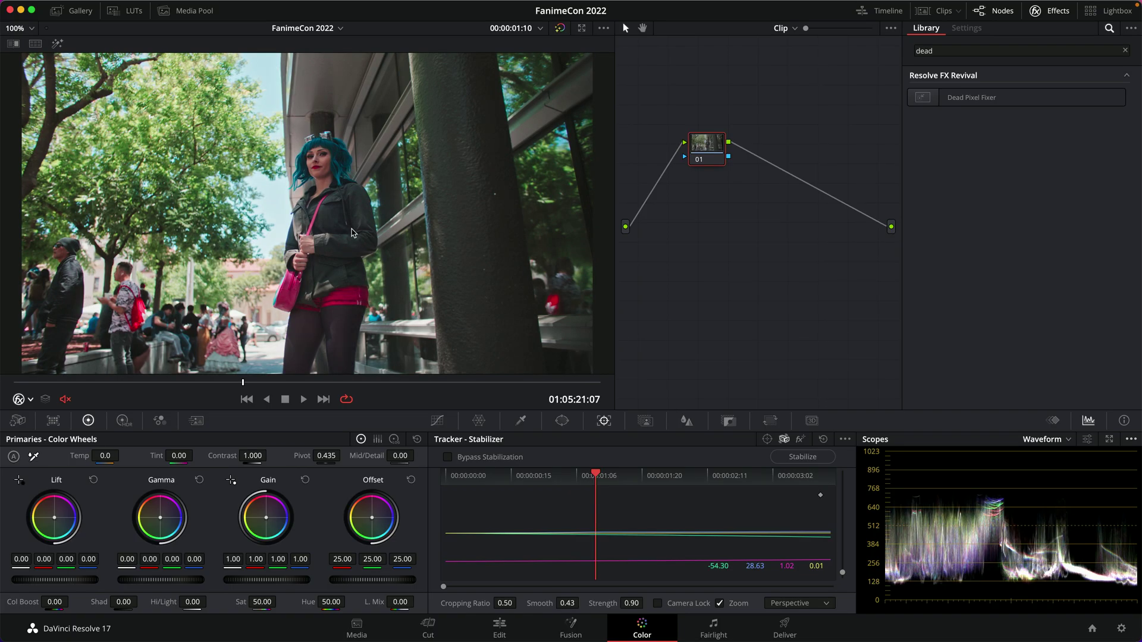
scroll(404, 201, up, 5)
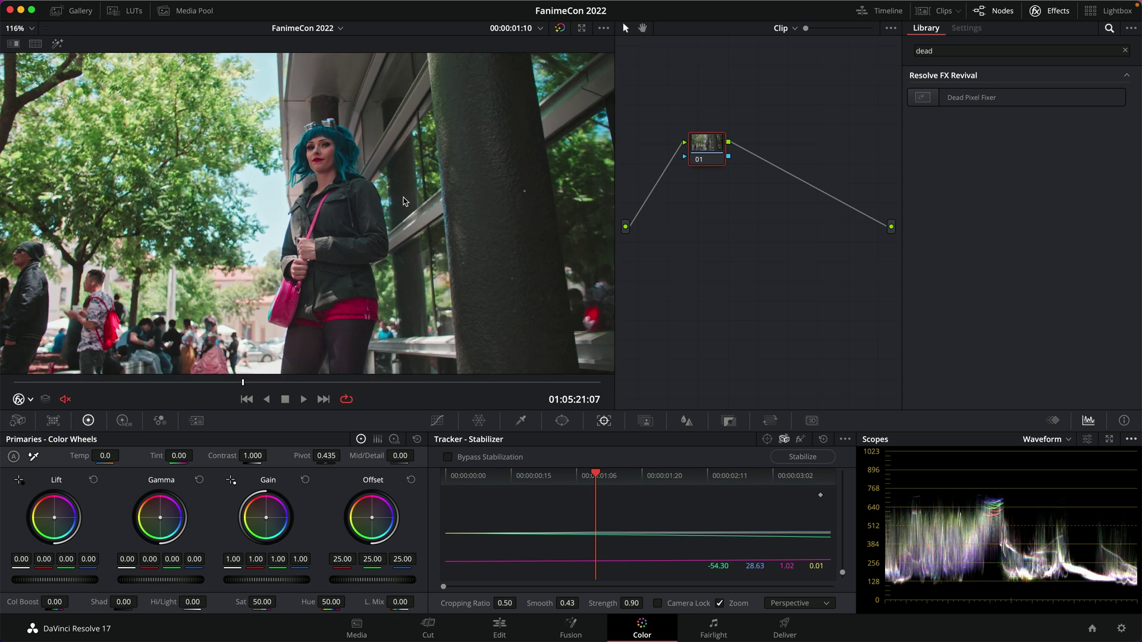
scroll(403, 201, up, 3)
scroll(403, 201, up, 4)
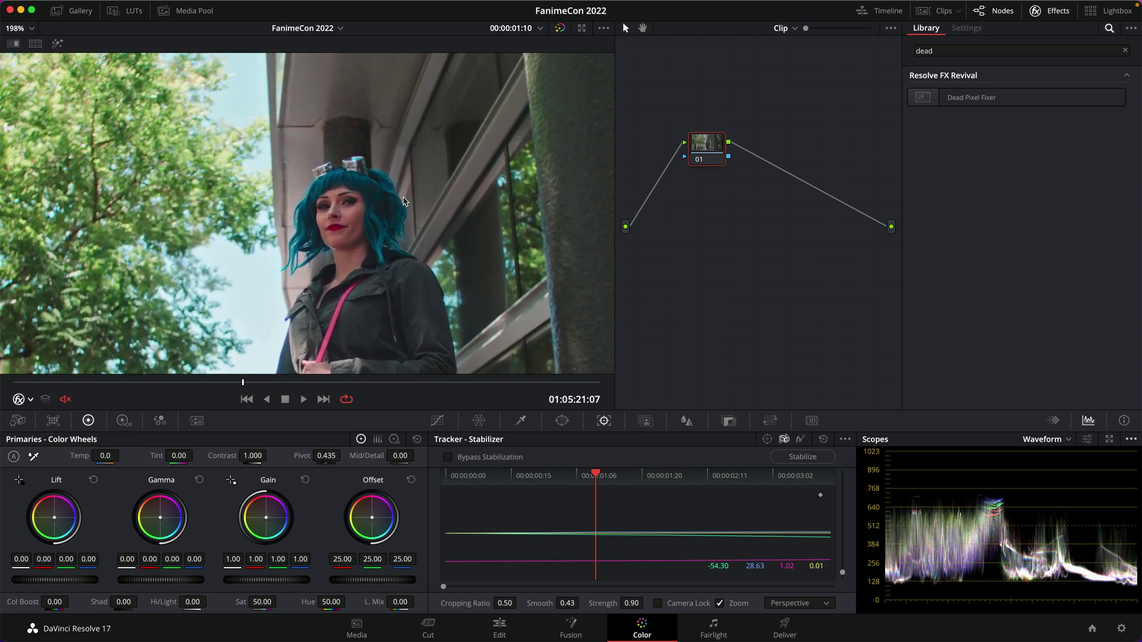
scroll(403, 201, down, 2)
scroll(403, 201, up, 6)
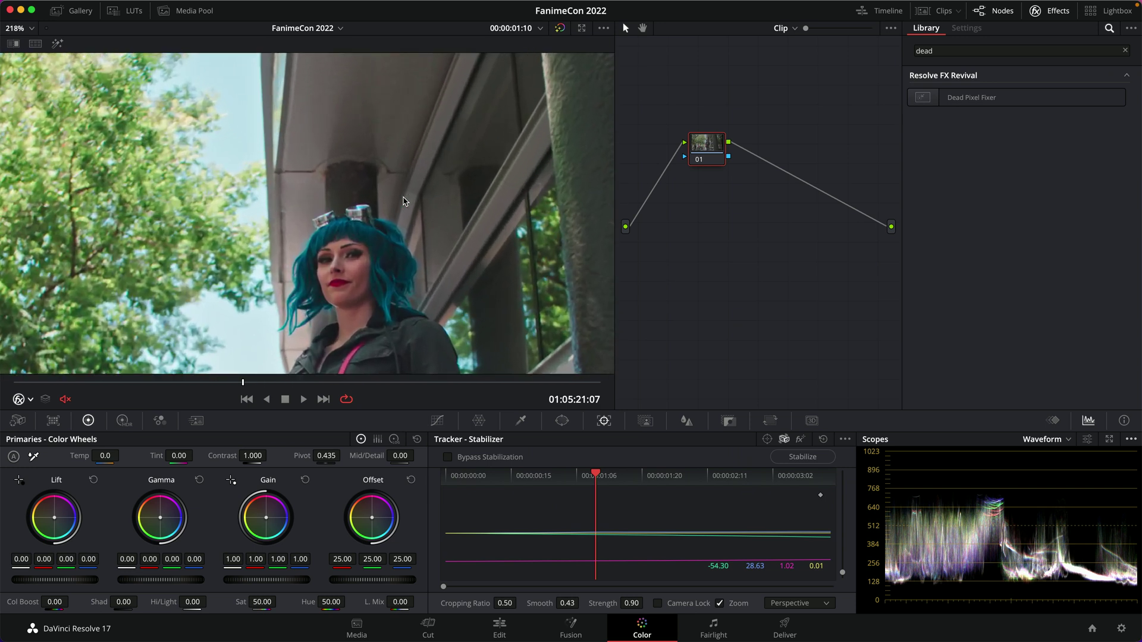
scroll(403, 201, right, 3)
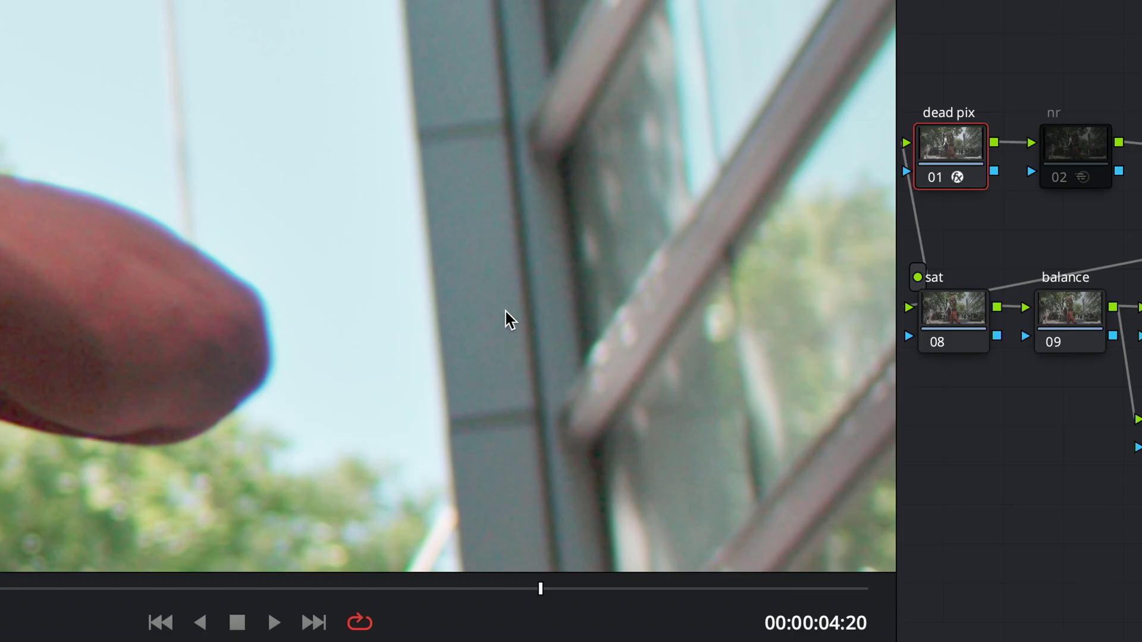
Zoom onto the blue hot pixel on the building and play the clip briefly to watch it
scroll(550, 338, up, 3)
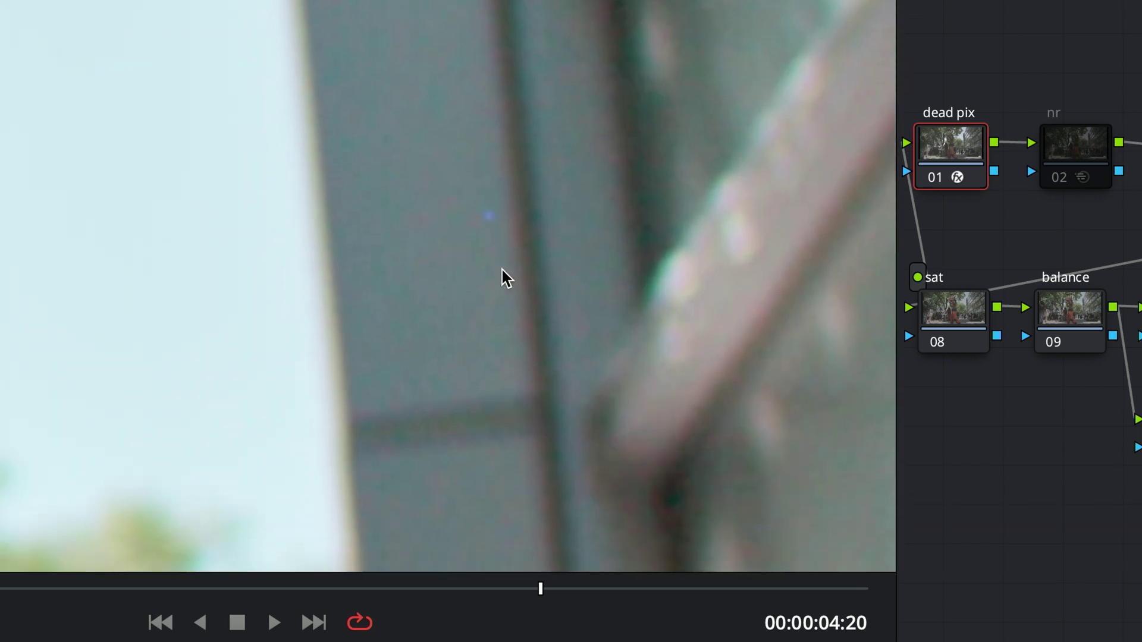
key(space)
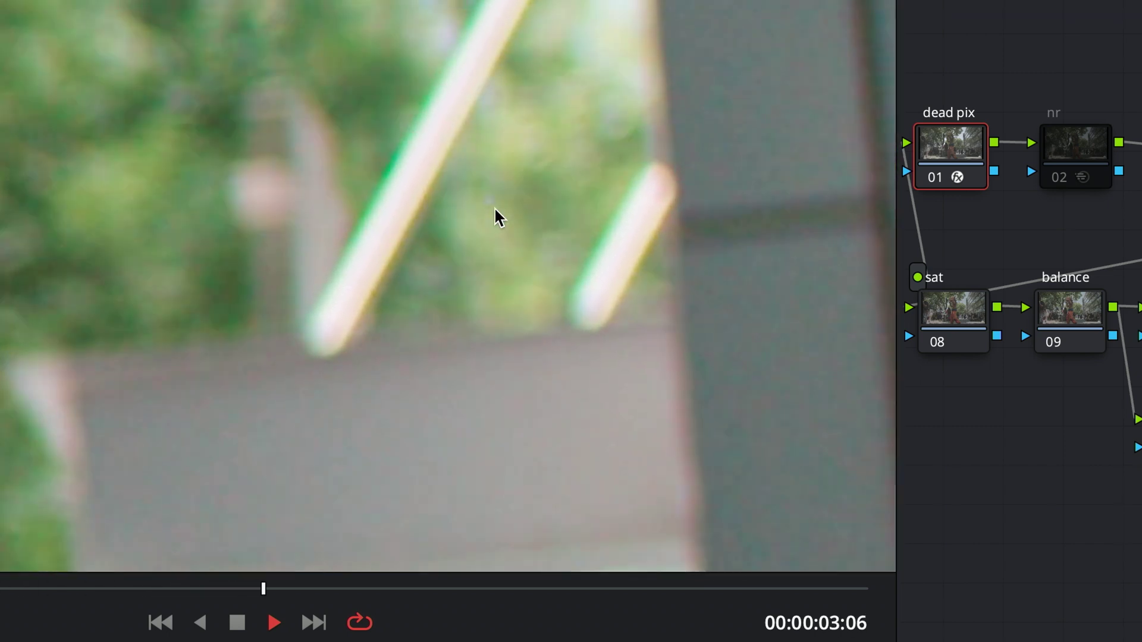
key(space)
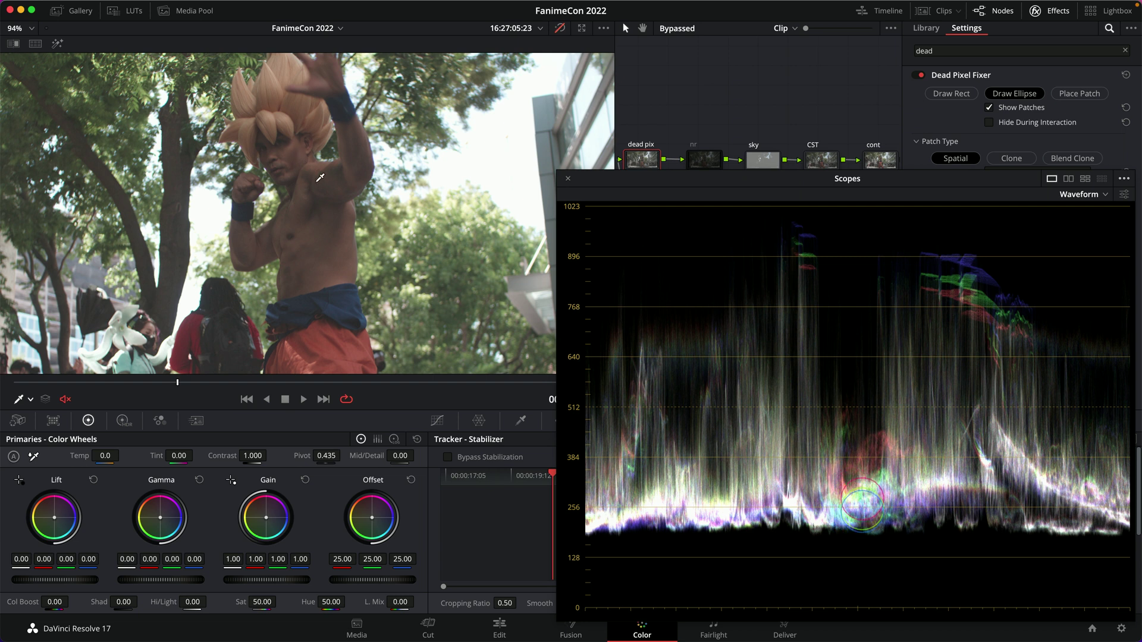
Toggle the grade bypass off with Shift+D to restore the dead pix and colour nodes
key(shift+d)
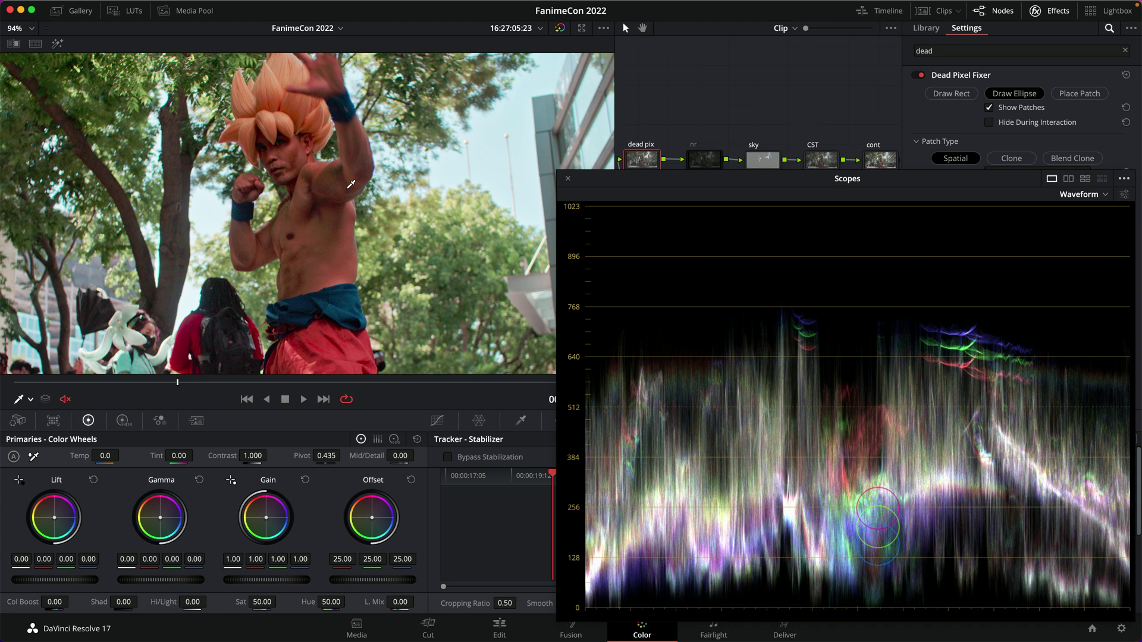
Return to the Z CAM guide and bring page 4's Camera Calibration menu images into view
key(super+Tab)
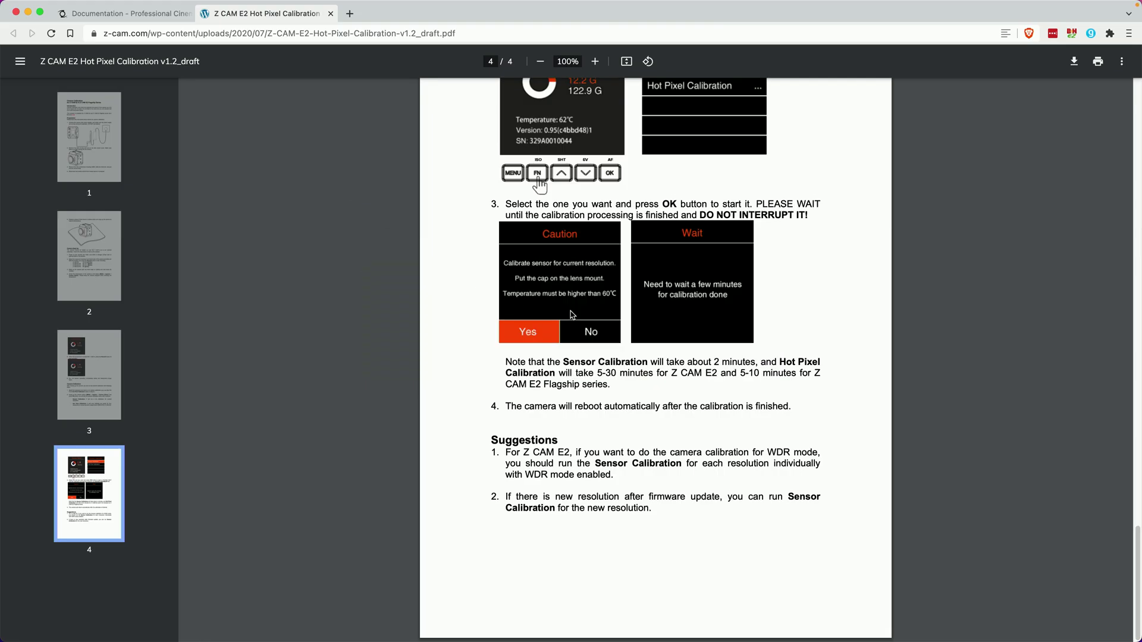
scroll(608, 321, up, 5)
scroll(607, 319, down, 4)
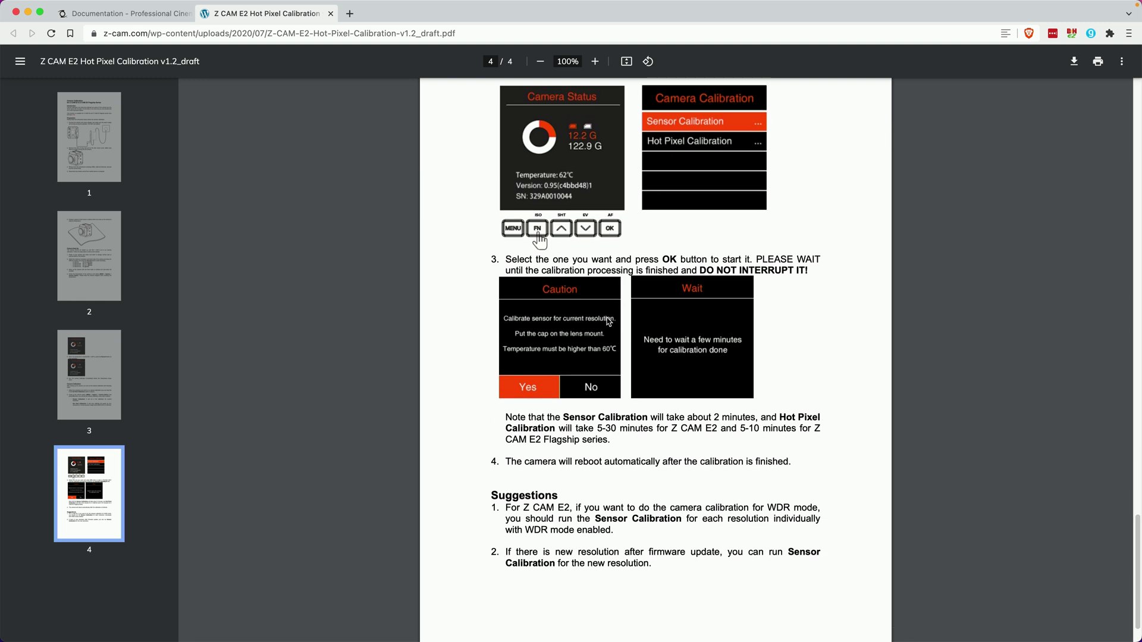